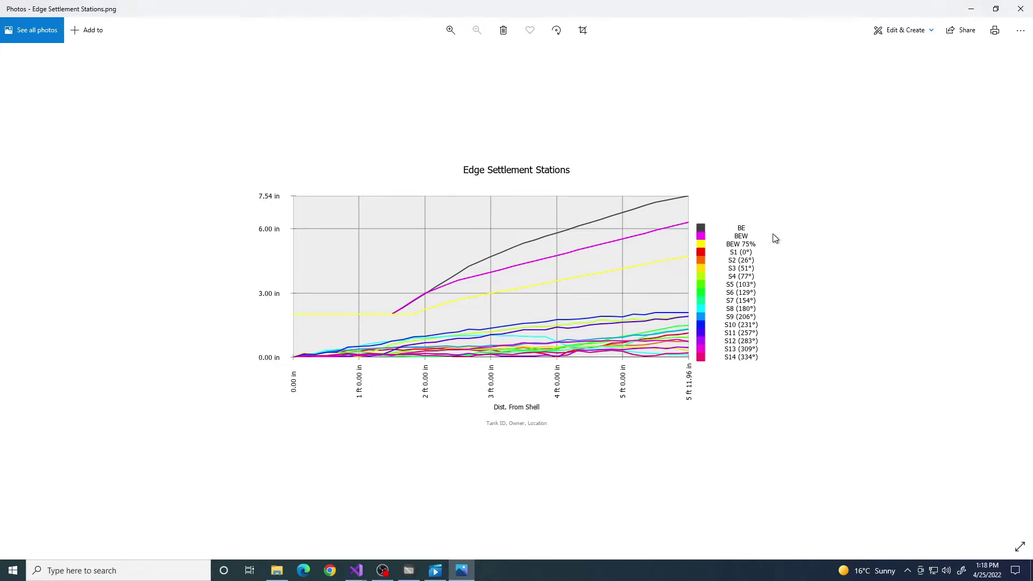
Close the edge settlement chart image, and load and display Bottom Settlement.3ds from Output\Bottom\Data in uniTank
{"action": "left_click", "coordinate": [1022, 12]}
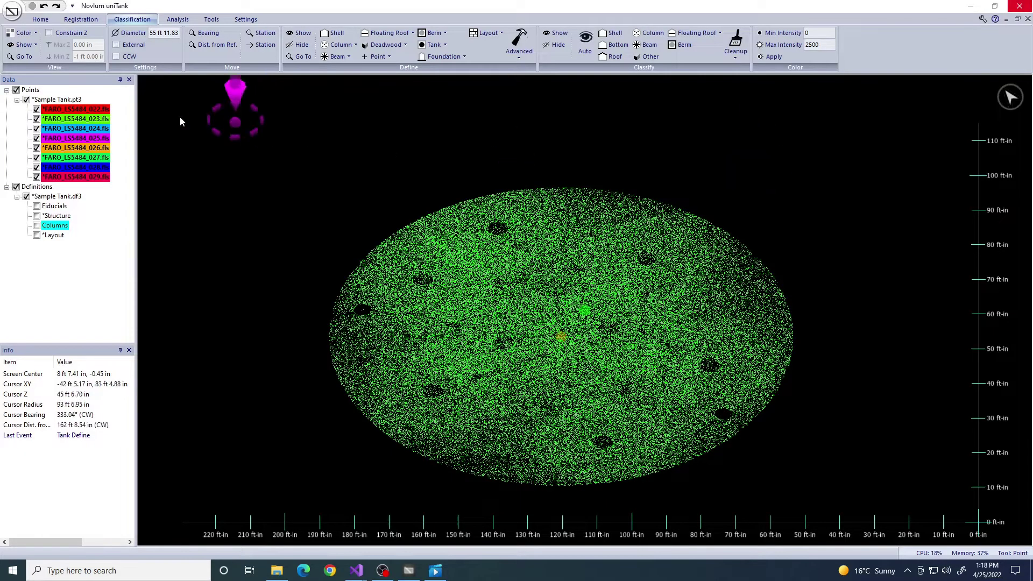
{"action": "left_click", "coordinate": [12, 13]}
{"action": "left_click", "coordinate": [30, 55]}
{"action": "double_click", "coordinate": [133, 82]}
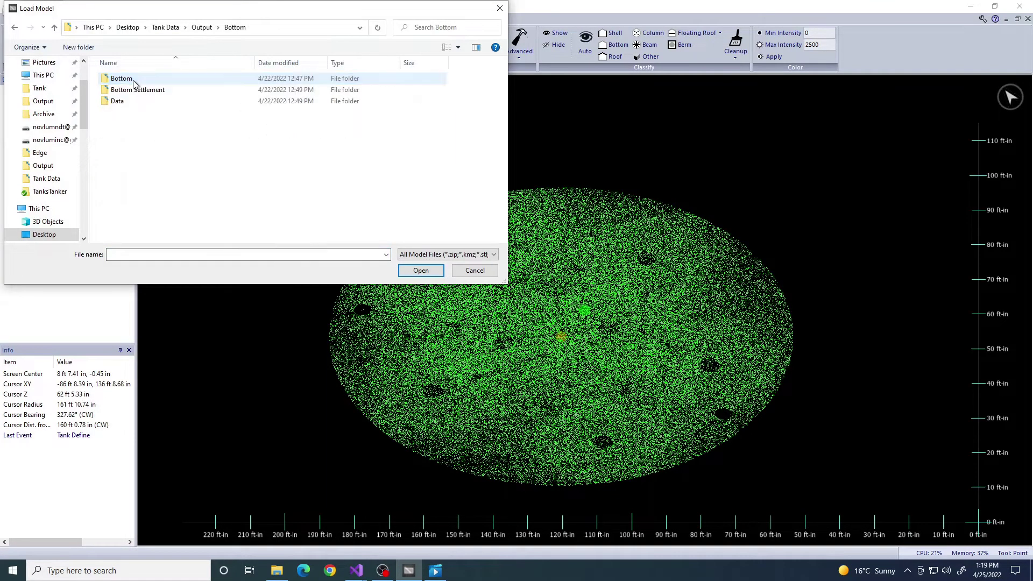
{"action": "double_click", "coordinate": [129, 102]}
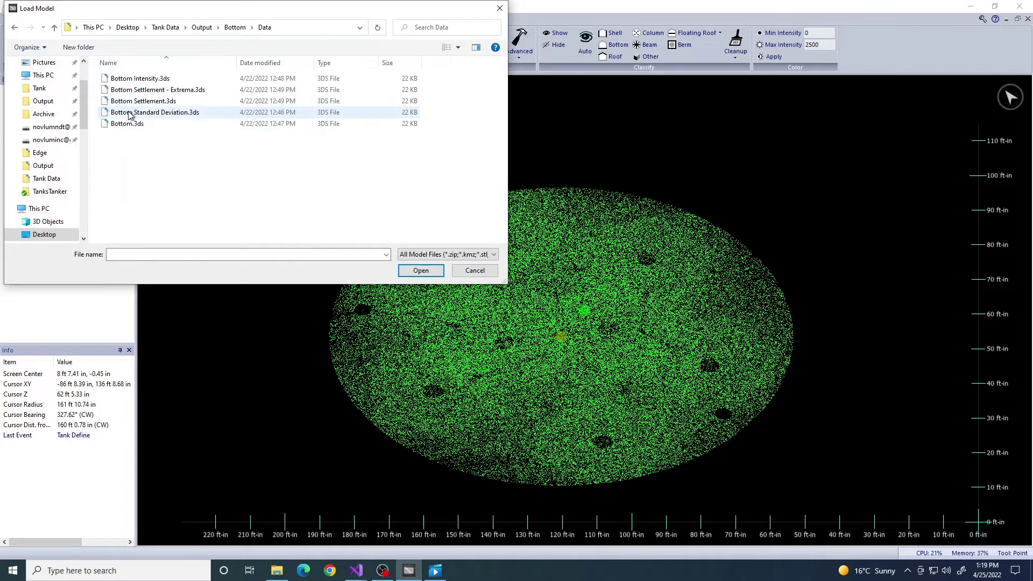
{"action": "double_click", "coordinate": [133, 102]}
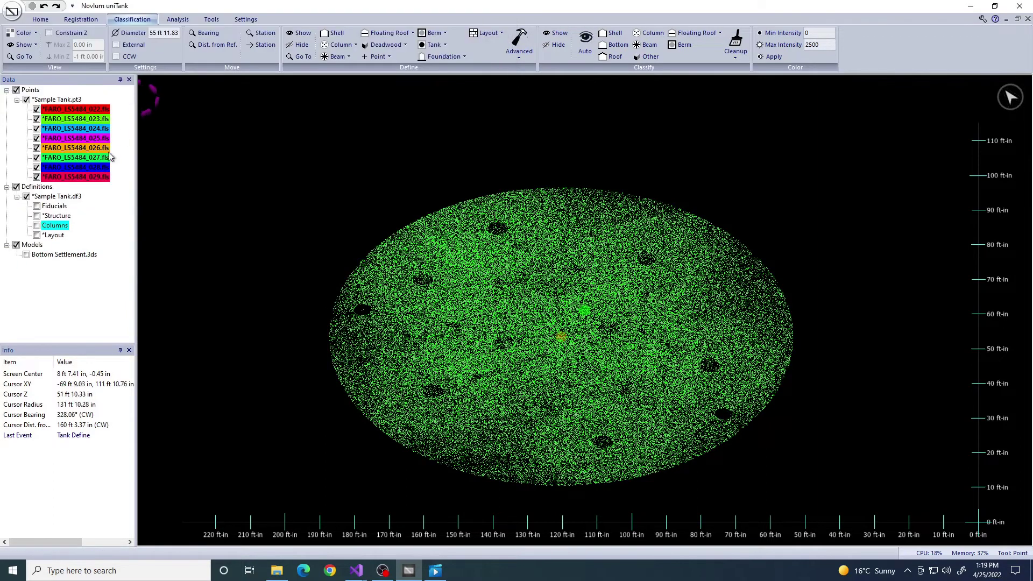
{"action": "left_click", "coordinate": [26, 255]}
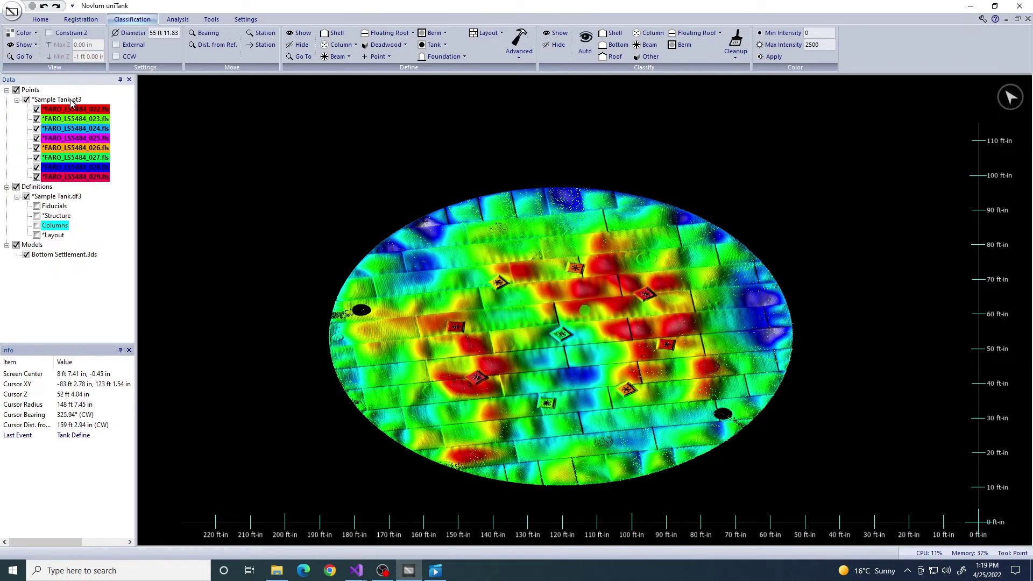
Hide all scans of Sample Tank.pt3 and orbit to view the bottom settlement model from directly above
{"action": "right_click", "coordinate": [72, 102]}
{"action": "left_click", "coordinate": [98, 122]}
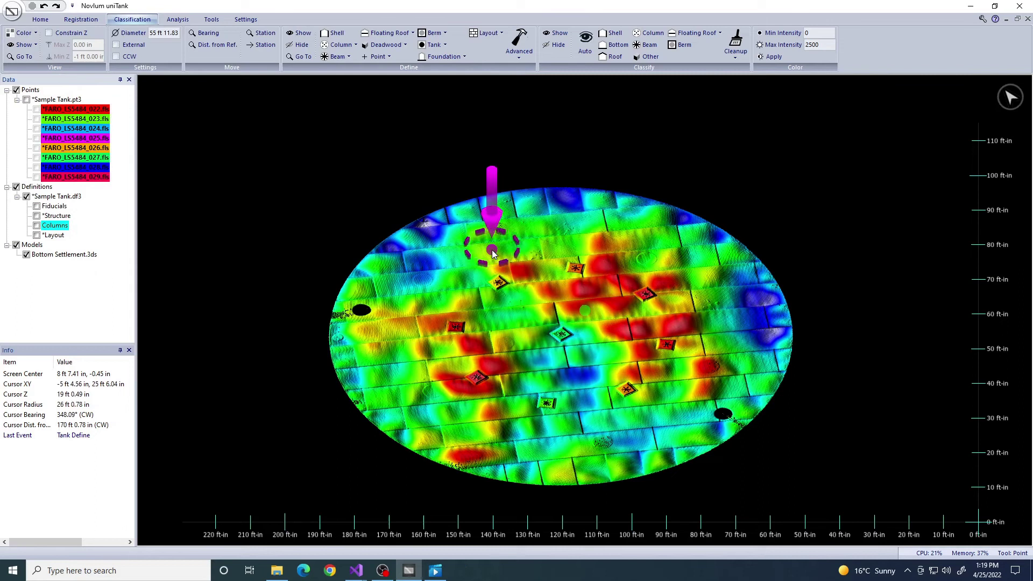
{"action": "middle_click_drag", "start_coordinate": [495, 254], "coordinate": [497, 331]}
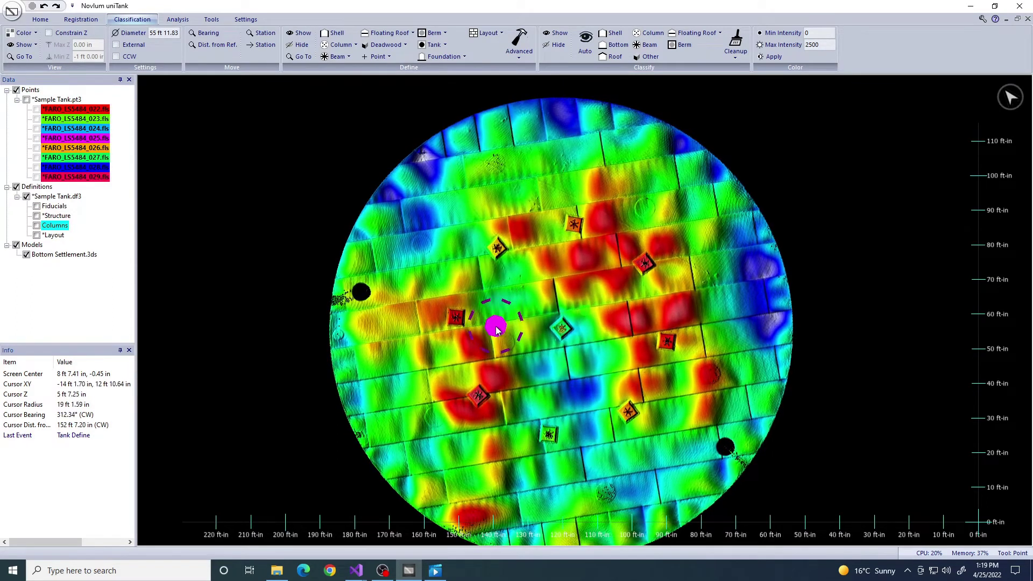
Define a bottom Annular Ring layout through a point picked just inside the tank's edge, and show the layout definitions
{"action": "left_click", "coordinate": [41, 19]}
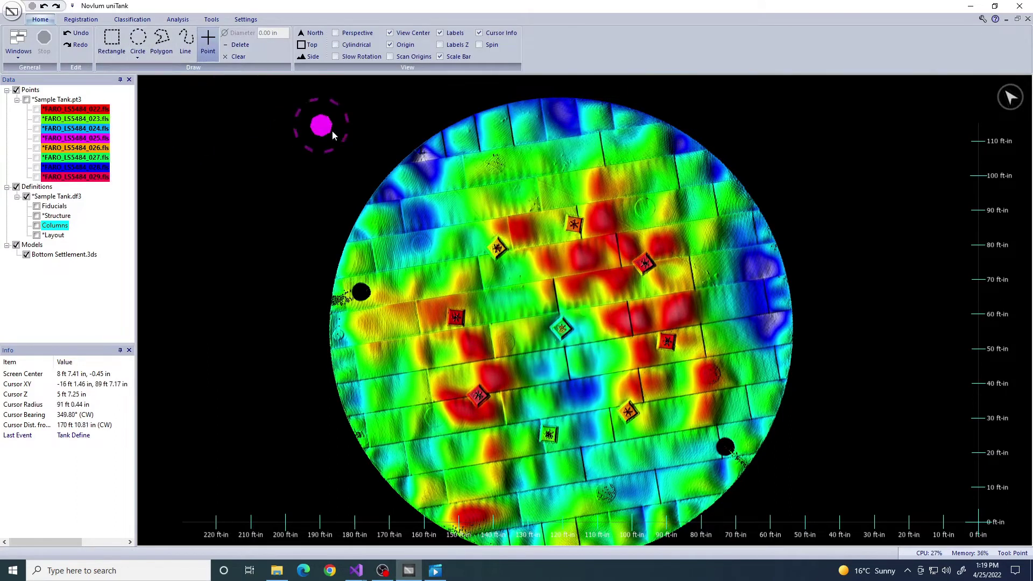
{"action": "left_click", "coordinate": [403, 171]}
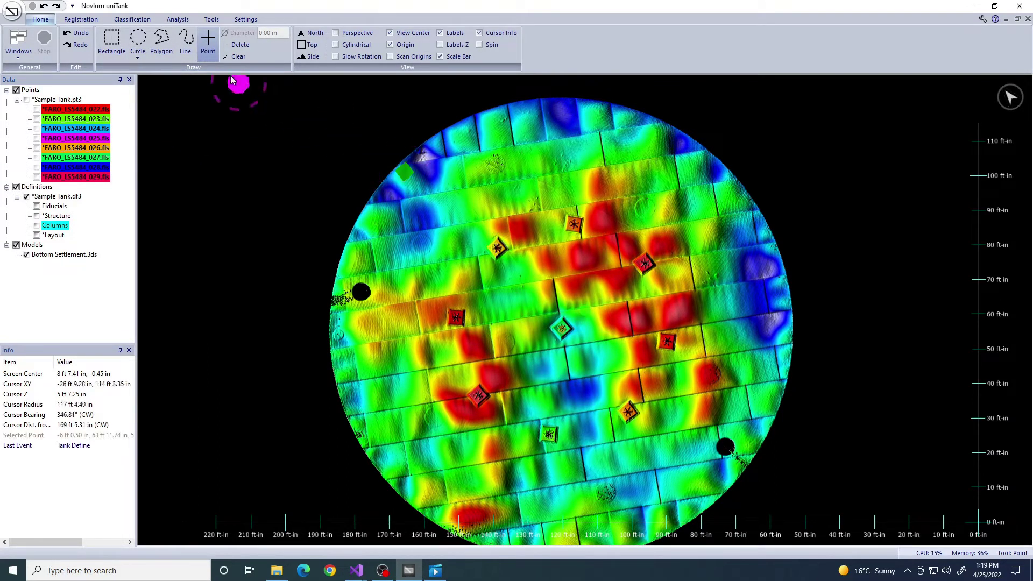
{"action": "left_click", "coordinate": [133, 20]}
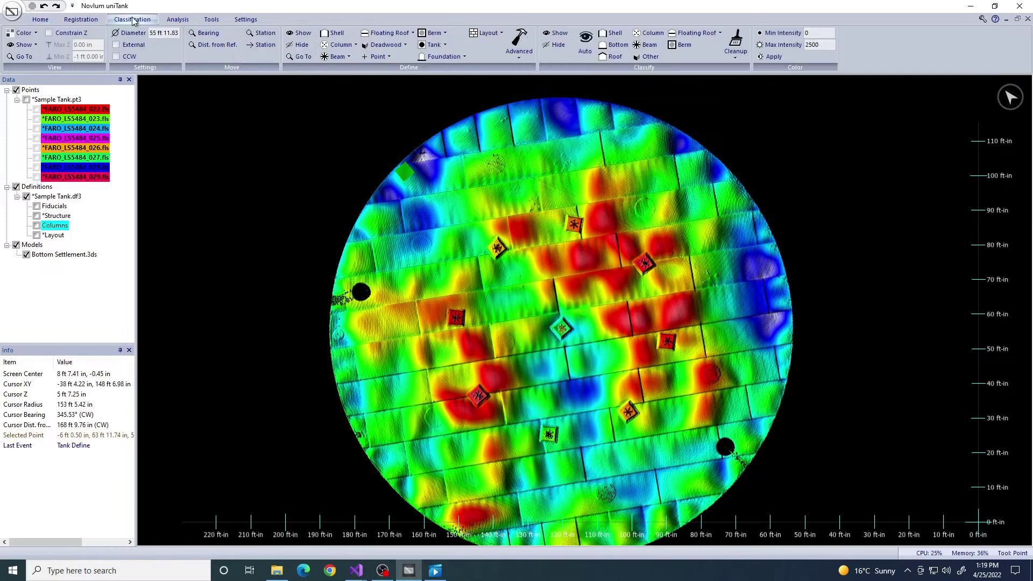
{"action": "left_click", "coordinate": [490, 33]}
{"action": "left_click", "coordinate": [495, 71]}
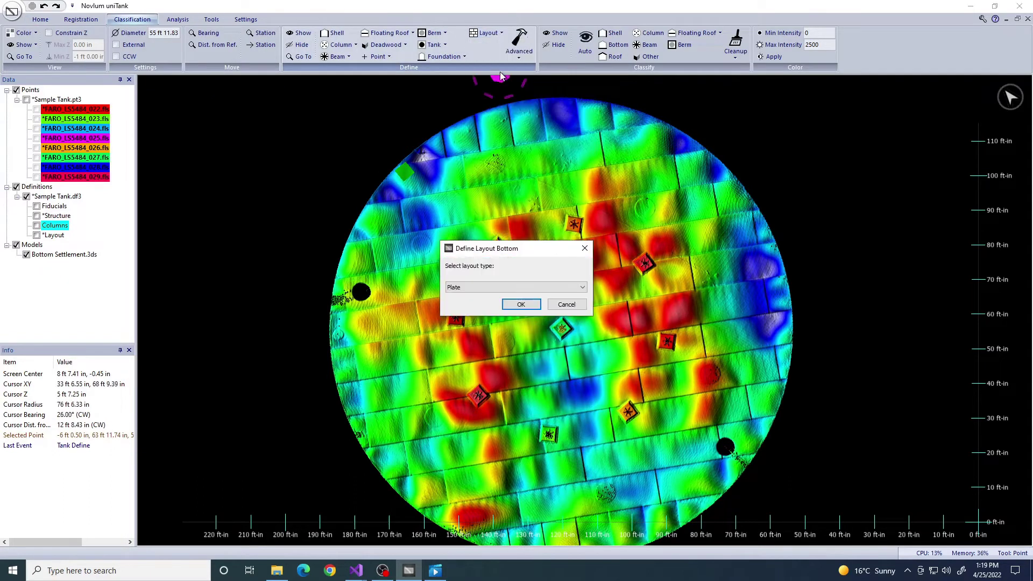
{"action": "left_click", "coordinate": [498, 287]}
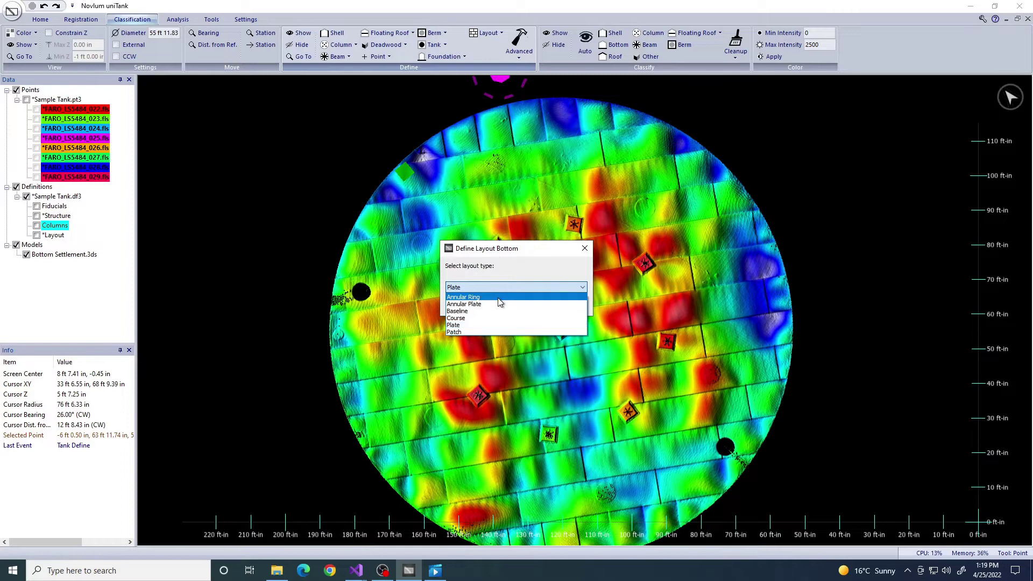
{"action": "left_click", "coordinate": [464, 297]}
{"action": "left_click", "coordinate": [521, 305]}
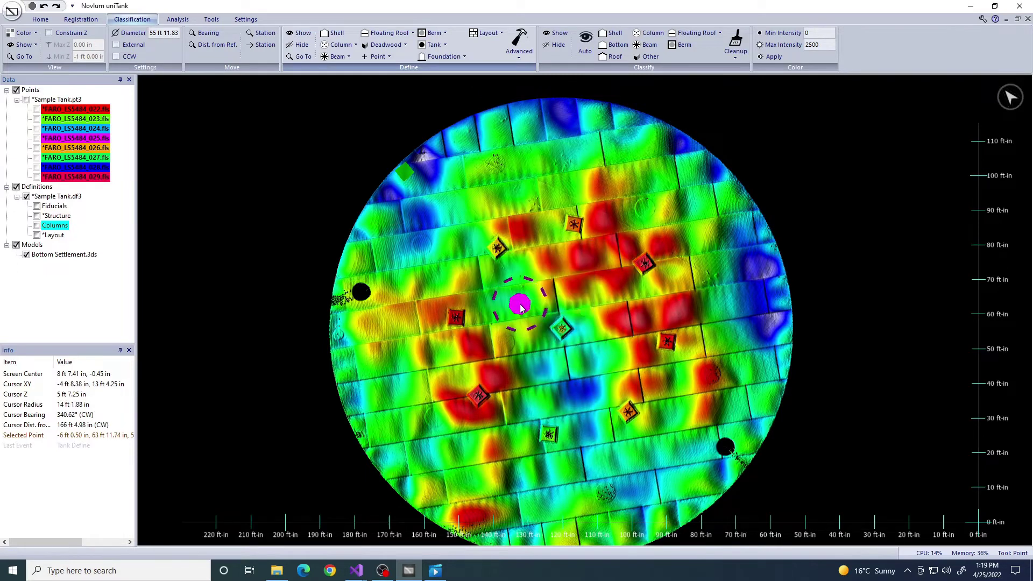
{"action": "left_click", "coordinate": [37, 235]}
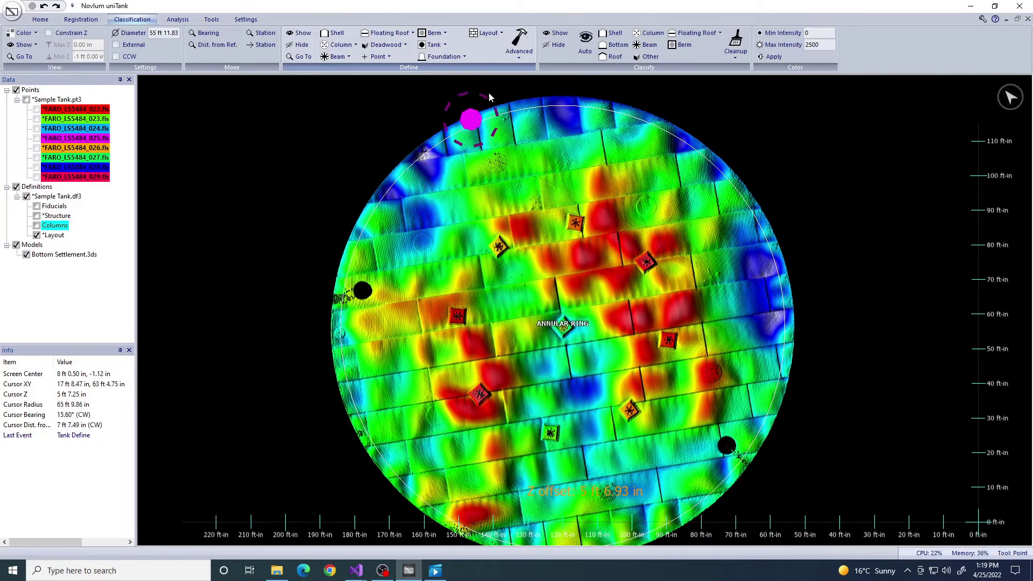
Delete the annular ring from the Layout-Bottom definitions
{"action": "left_click", "coordinate": [519, 42]}
{"action": "left_click", "coordinate": [548, 81]}
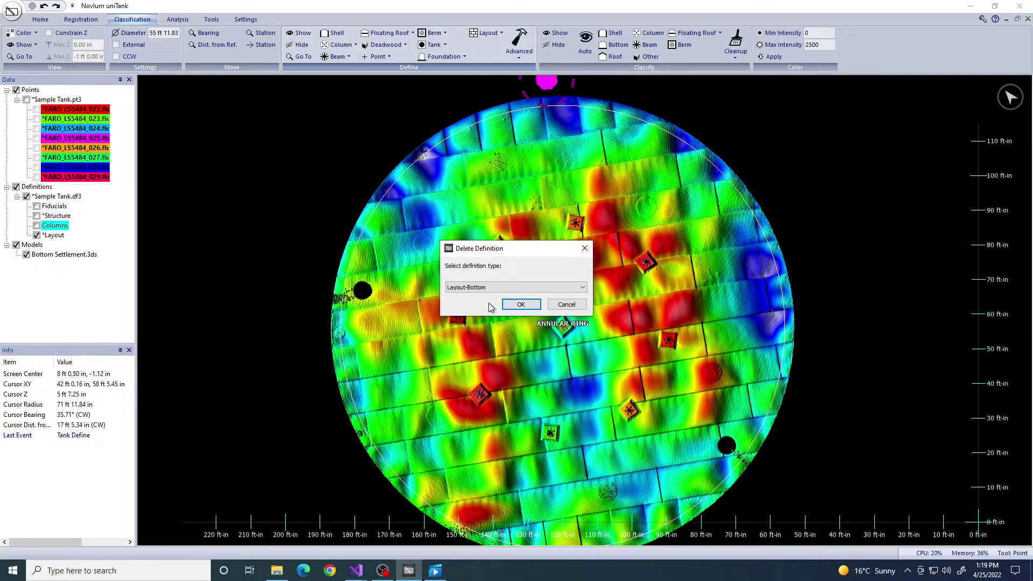
{"action": "left_click", "coordinate": [516, 304]}
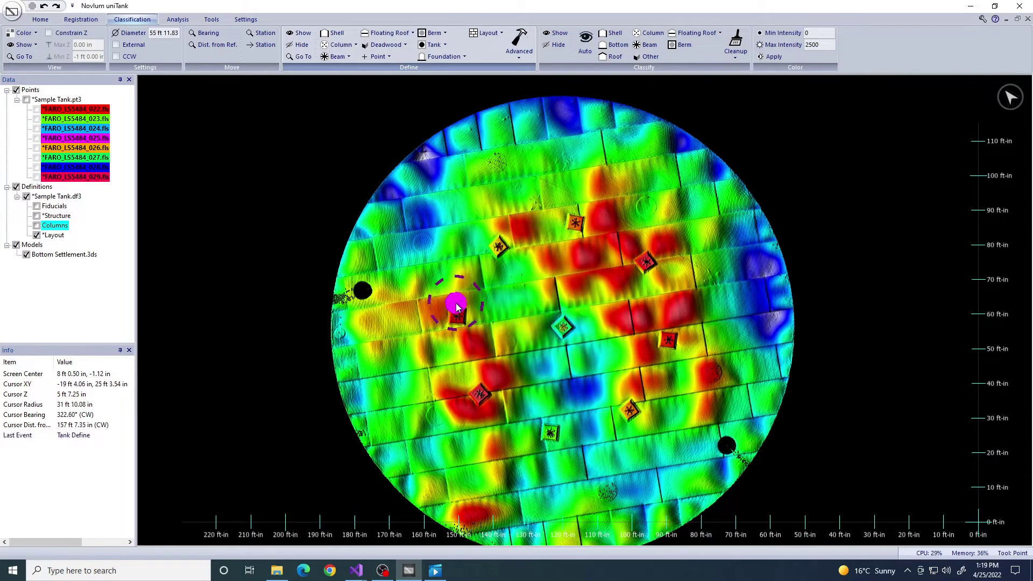
Draw a line about 110 ft 11 in long across the tank bottom, along the plate seam just above the centre
{"action": "left_click", "coordinate": [40, 19]}
{"action": "left_click", "coordinate": [185, 43]}
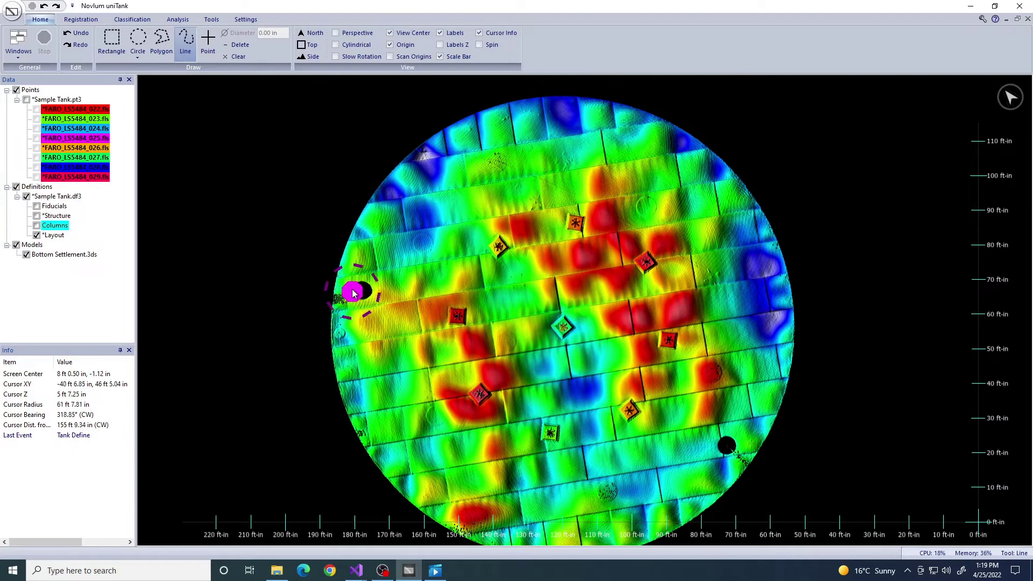
{"action": "scroll", "coordinate": [346, 294], "scroll_direction": "up", "scroll_amount": 3}
{"action": "middle_click_drag", "start_coordinate": [309, 321], "coordinate": [565, 289]}
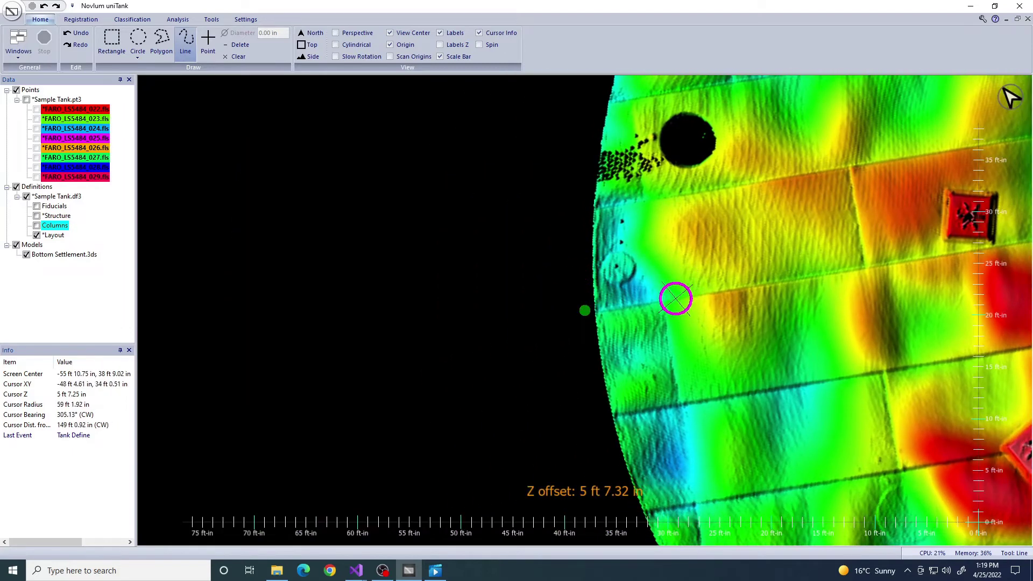
{"action": "middle_click_drag", "start_coordinate": [929, 265], "coordinate": [572, 328]}
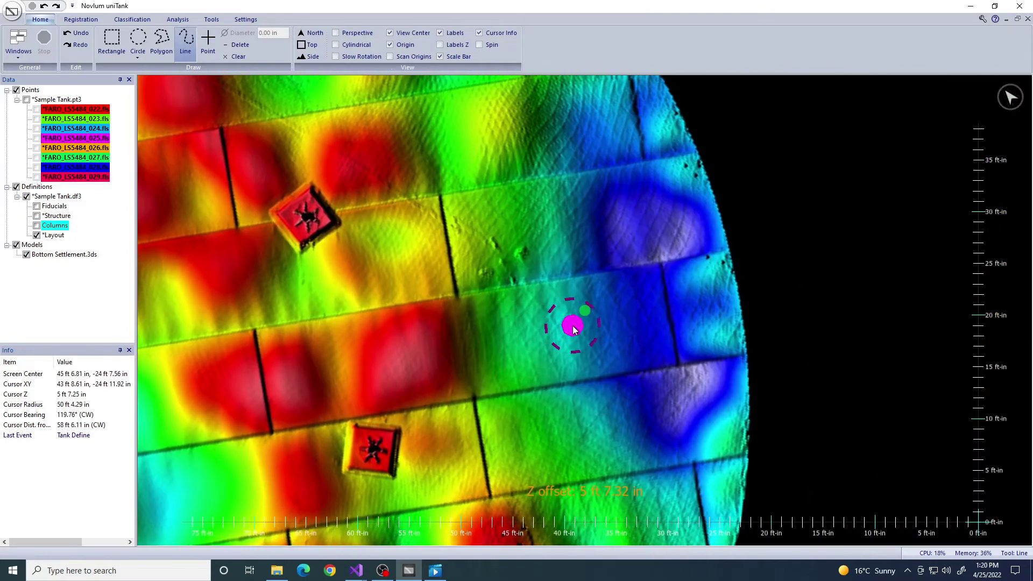
{"action": "left_click", "coordinate": [581, 275]}
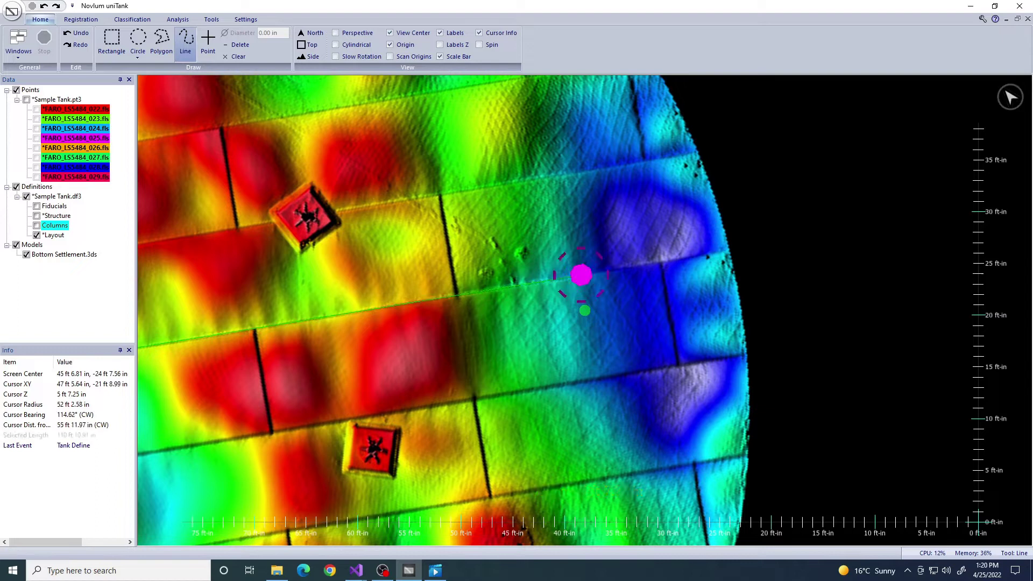
Define the drawn seam line as a bottom layout of type Baseline
{"action": "left_click", "coordinate": [132, 19]}
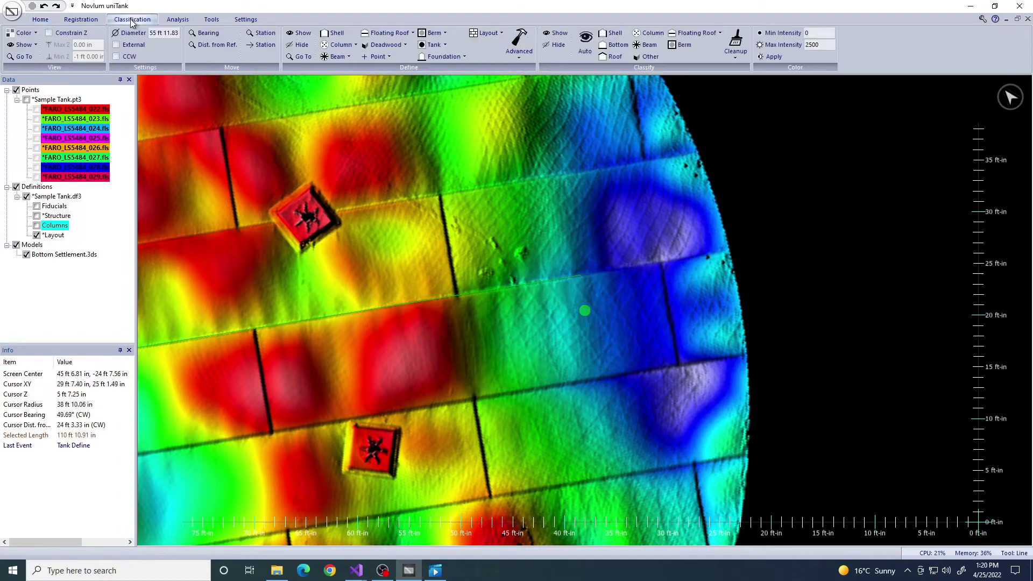
{"action": "left_click", "coordinate": [481, 36]}
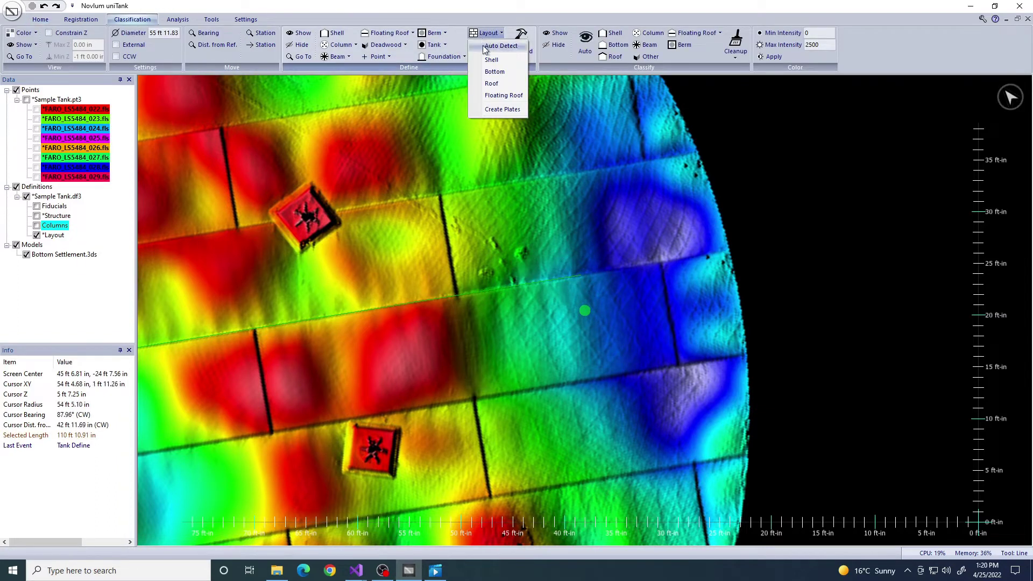
{"action": "left_click", "coordinate": [494, 72]}
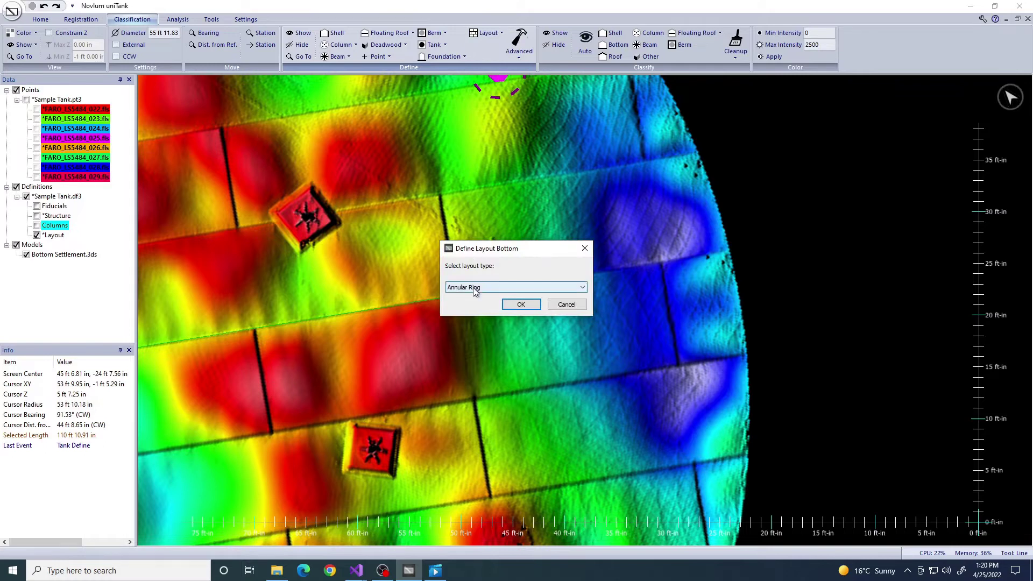
{"action": "left_click", "coordinate": [475, 291]}
{"action": "left_click", "coordinate": [476, 308]}
{"action": "left_click", "coordinate": [521, 306]}
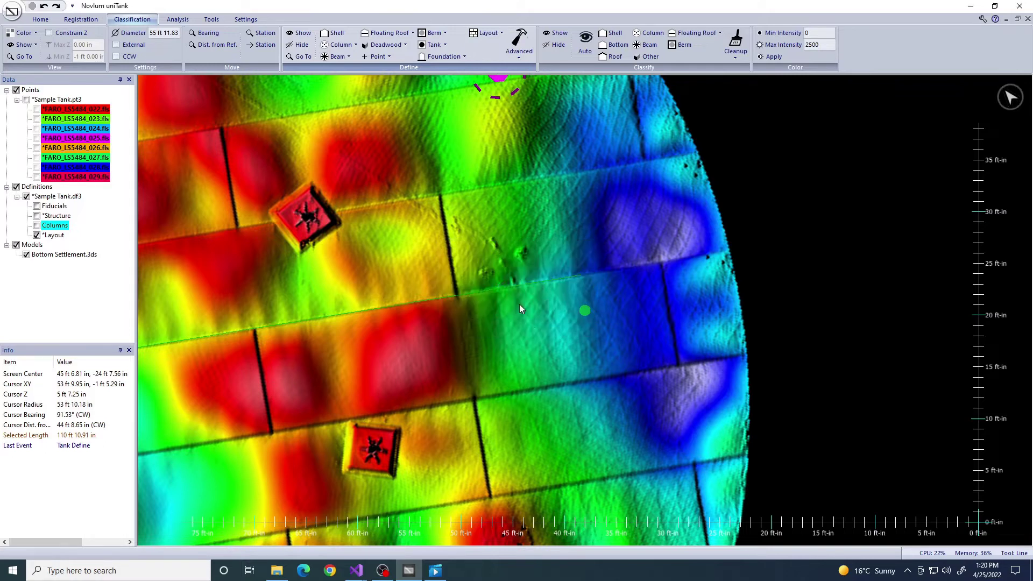
Auto-detect the bottom layout with type Bottom Courses and source Geometry, keeping the other detection settings
{"action": "scroll", "coordinate": [568, 260], "scroll_direction": "down", "scroll_amount": 5}
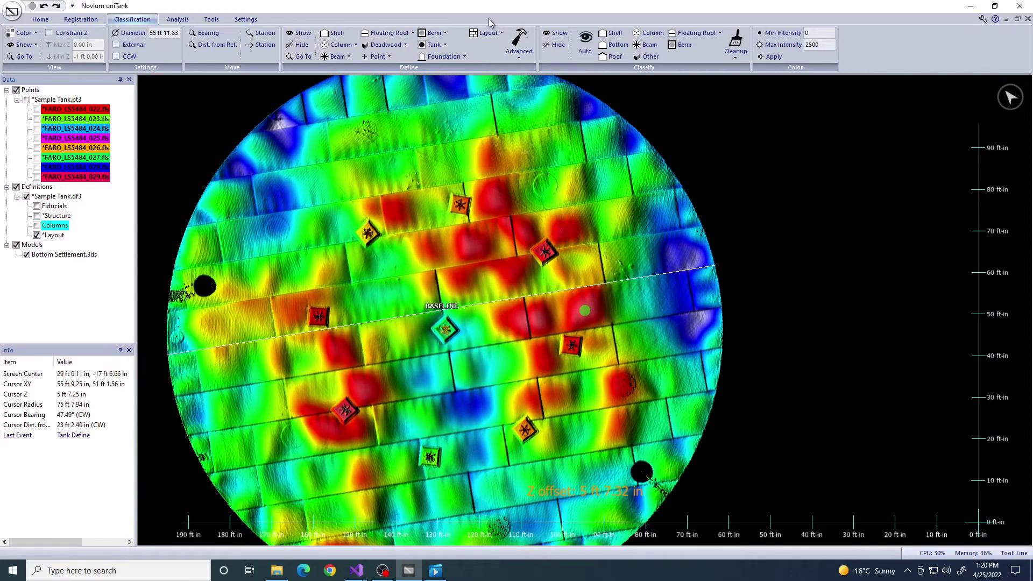
{"action": "left_click", "coordinate": [487, 32]}
{"action": "left_click", "coordinate": [489, 44]}
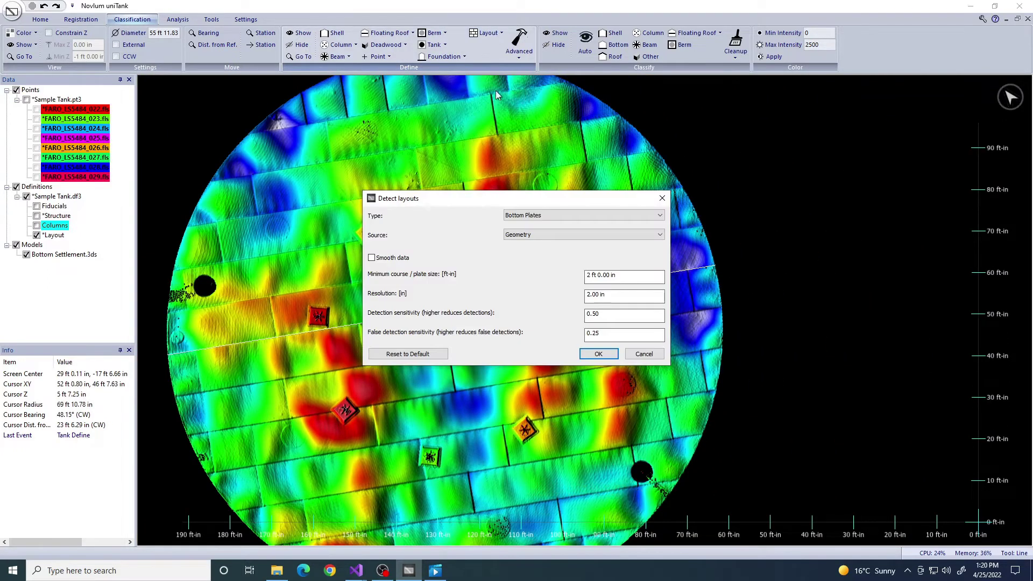
{"action": "left_click", "coordinate": [517, 218]}
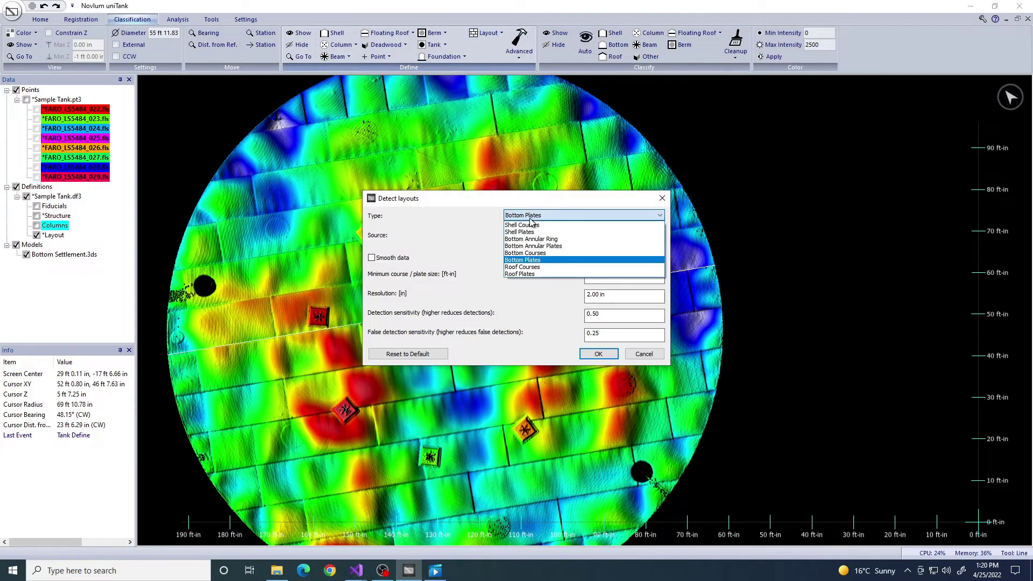
{"action": "left_click", "coordinate": [532, 254]}
{"action": "left_click", "coordinate": [598, 357]}
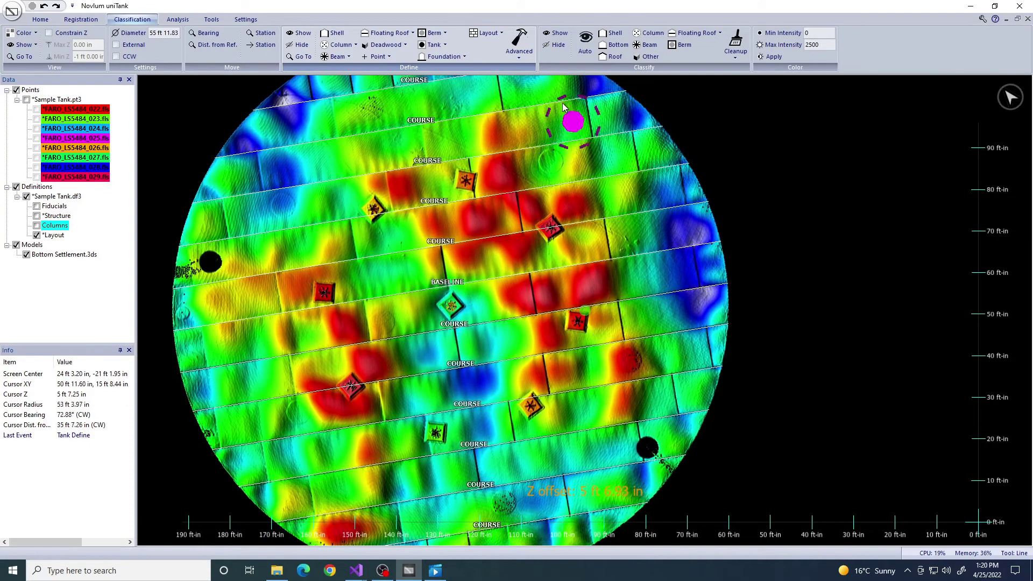
Delete the COURSE definitions from the bottom layout while keeping the baseline
{"action": "left_click", "coordinate": [519, 46]}
{"action": "left_click", "coordinate": [543, 81]}
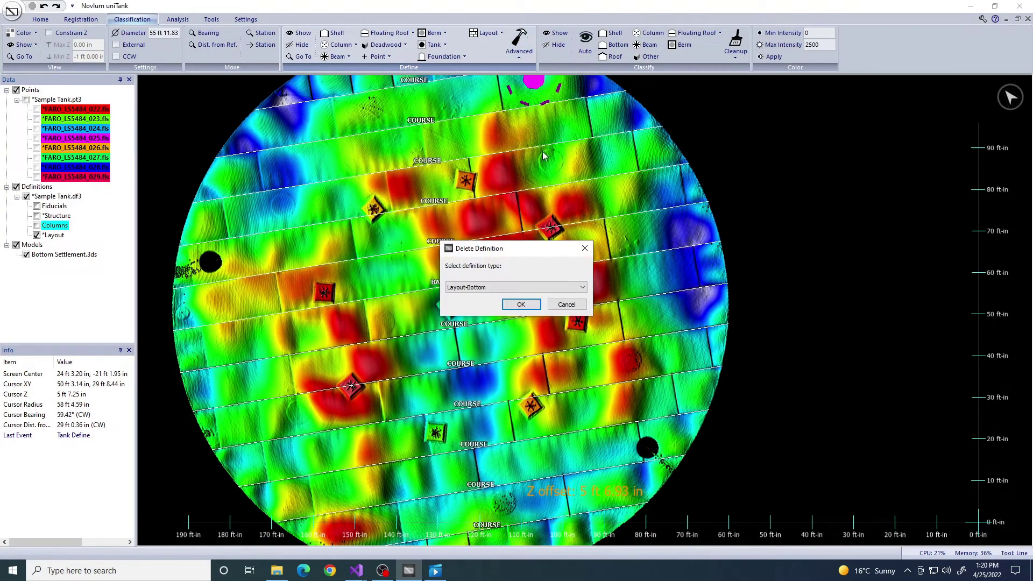
{"action": "left_click", "coordinate": [449, 231]}
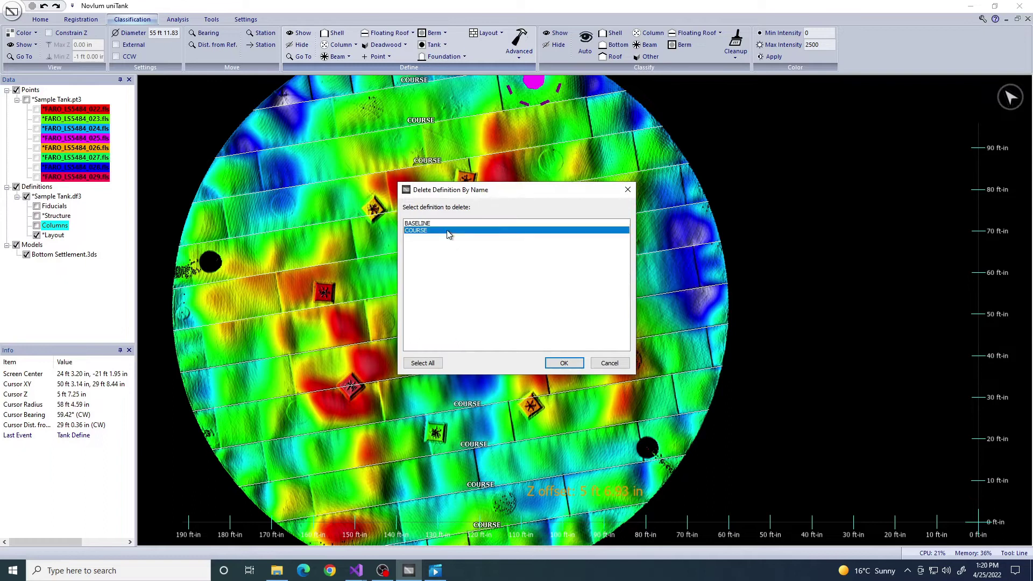
{"action": "left_click", "coordinate": [563, 363]}
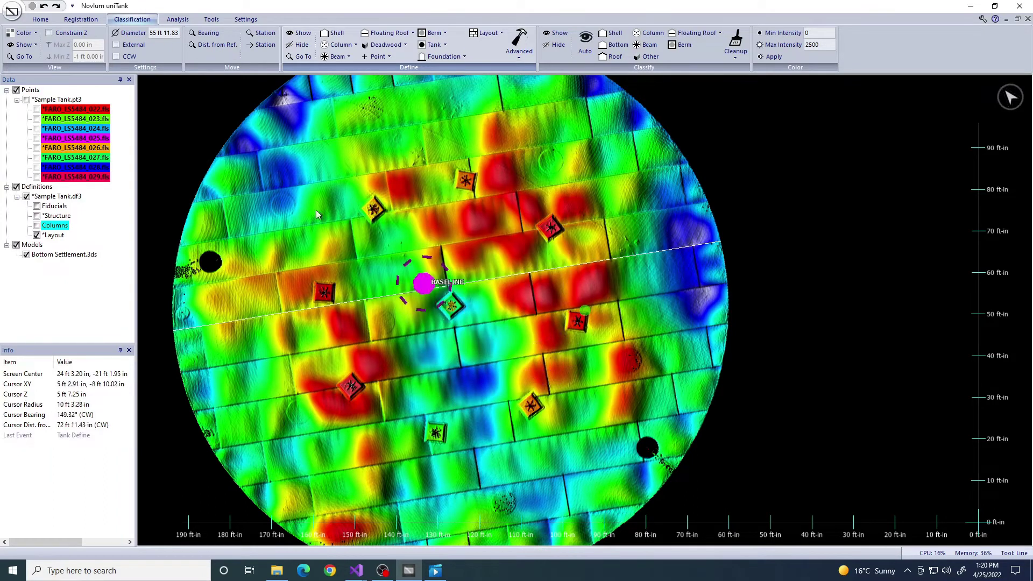
Mark one point on each plate seam parallel to the baseline, five above it and six below it
{"action": "left_click", "coordinate": [40, 20]}
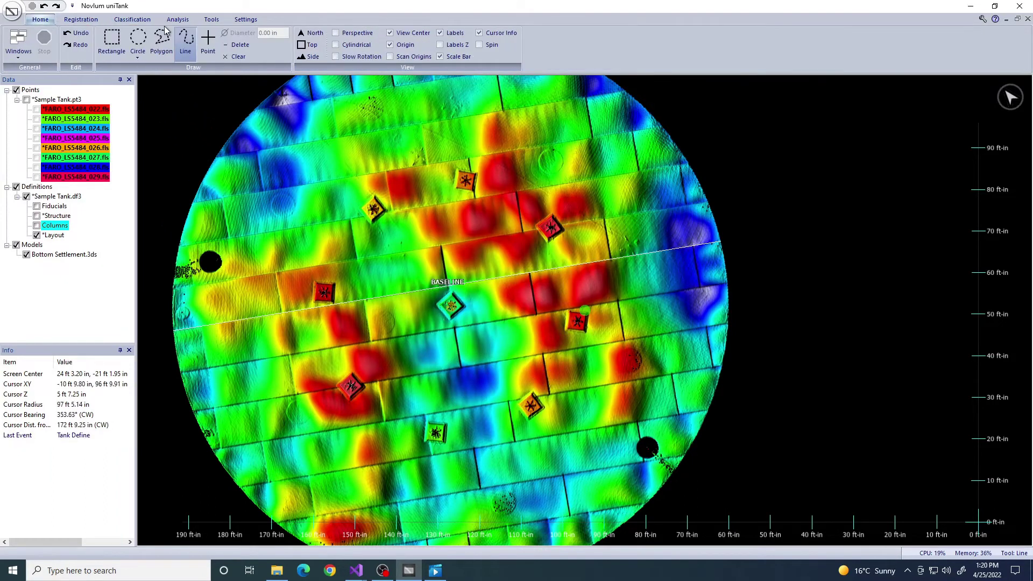
{"action": "left_click", "coordinate": [208, 42]}
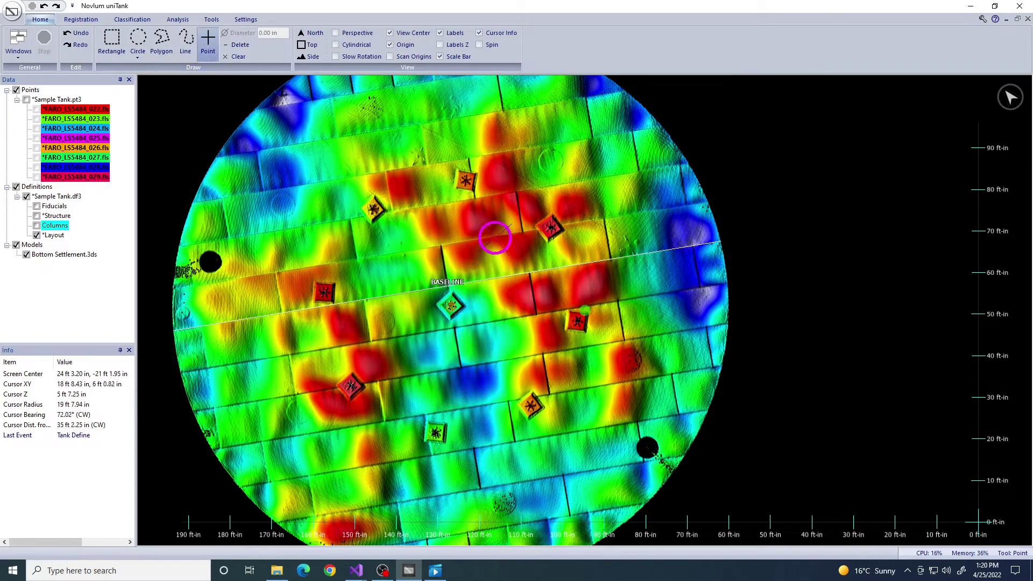
{"action": "left_click", "coordinate": [493, 237]}
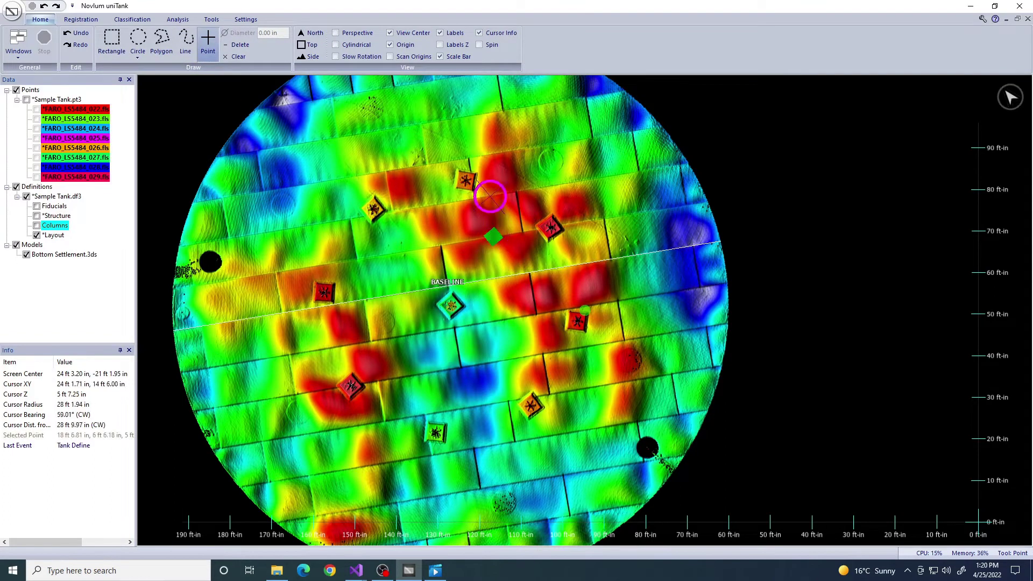
{"action": "left_click", "coordinate": [483, 155]}
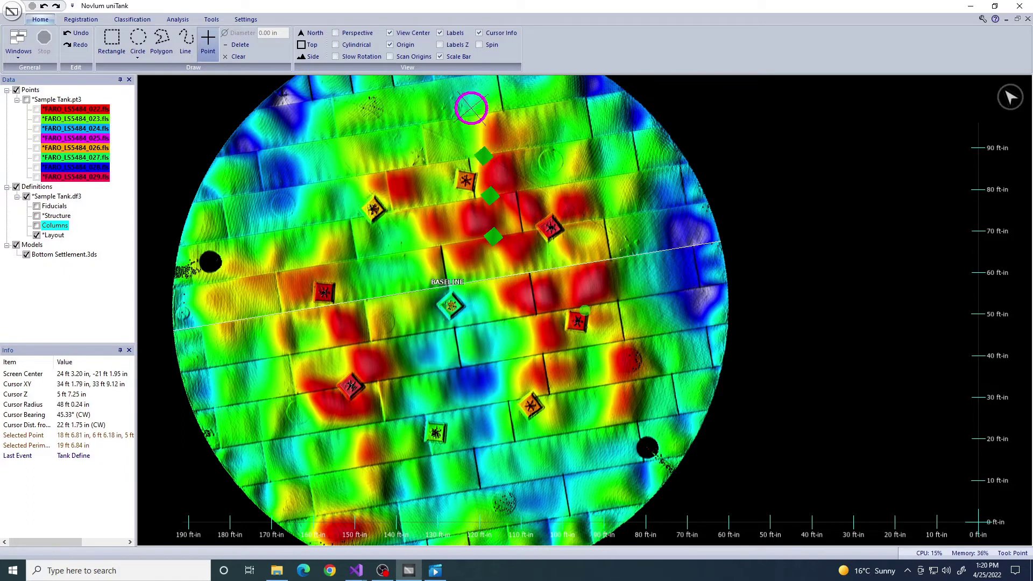
{"action": "left_click", "coordinate": [470, 115]}
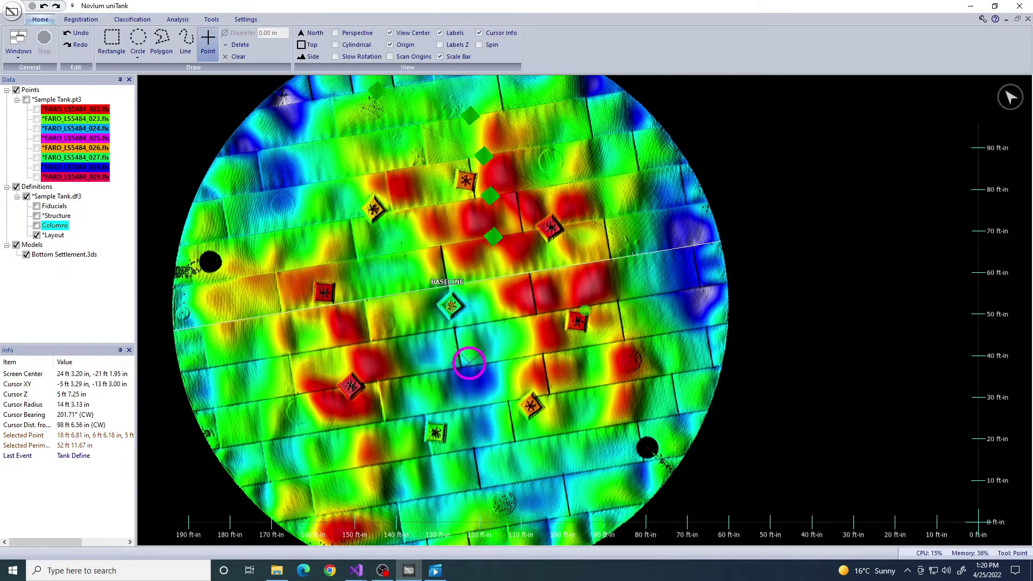
{"action": "left_click", "coordinate": [476, 365]}
{"action": "left_click", "coordinate": [478, 405]}
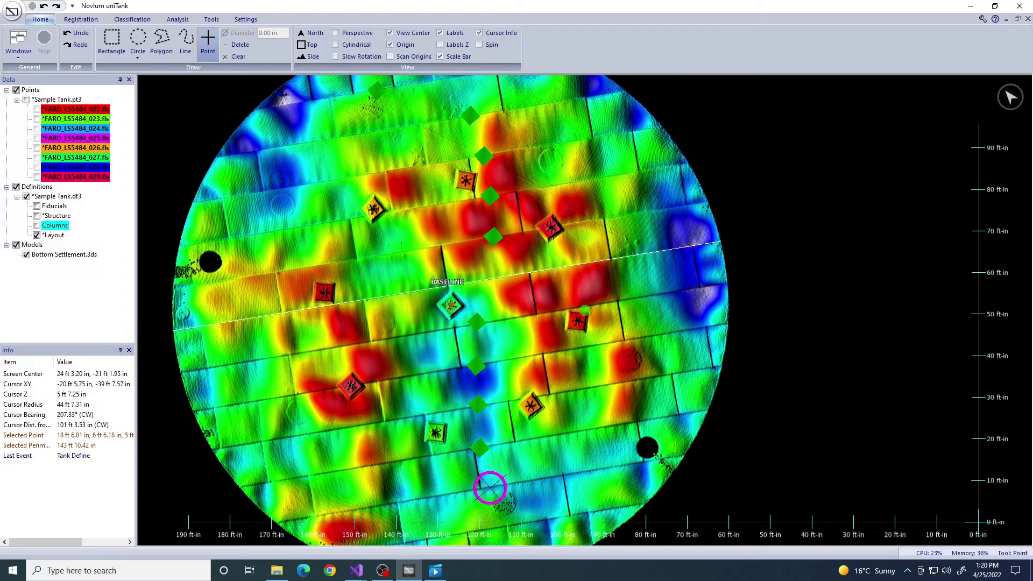
{"action": "left_click", "coordinate": [567, 516]}
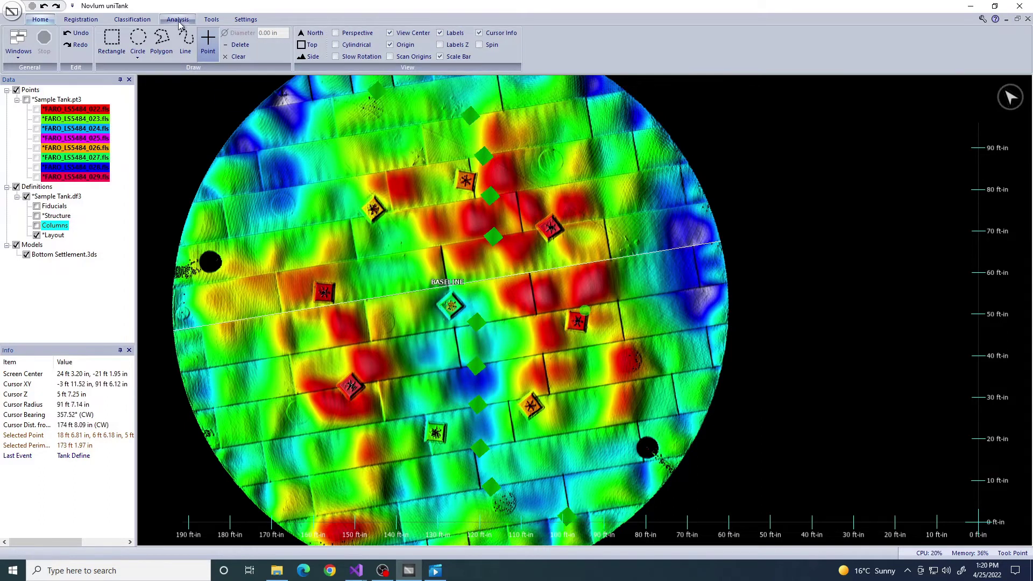
Define the marked seam points as a bottom layout of type Course
{"action": "left_click", "coordinate": [142, 19]}
{"action": "left_click", "coordinate": [519, 51]}
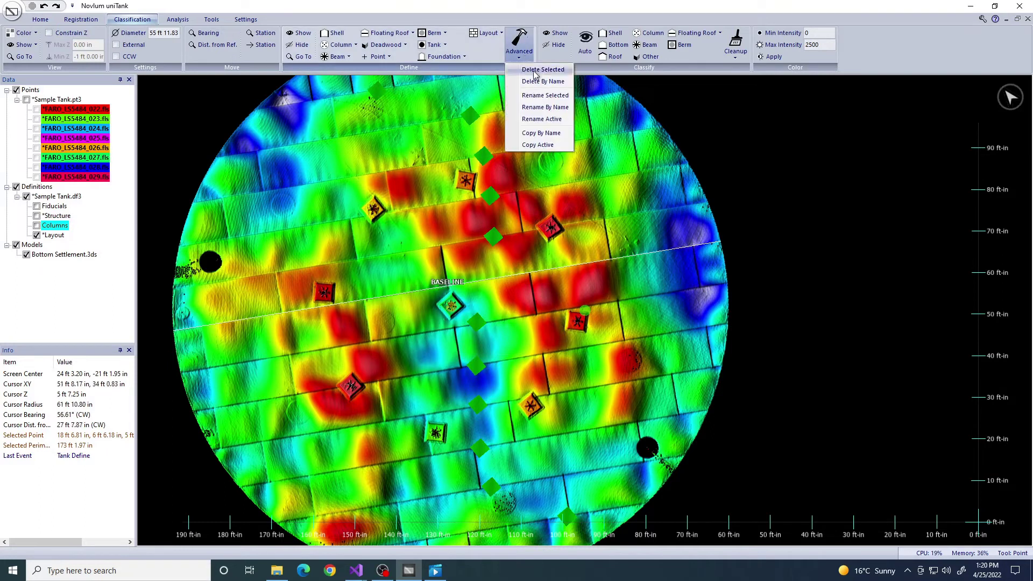
{"action": "left_click", "coordinate": [477, 35]}
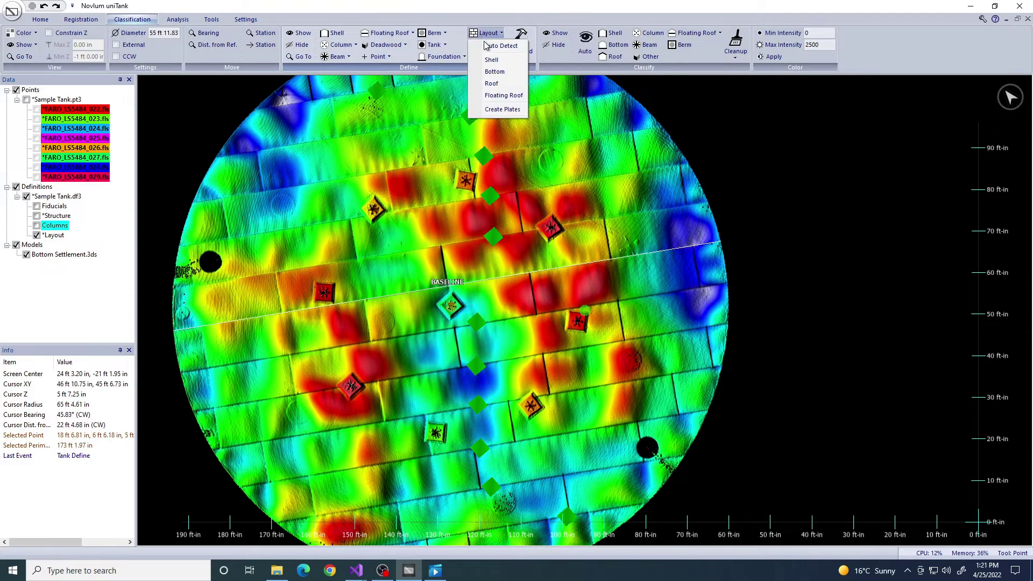
{"action": "left_click", "coordinate": [499, 71]}
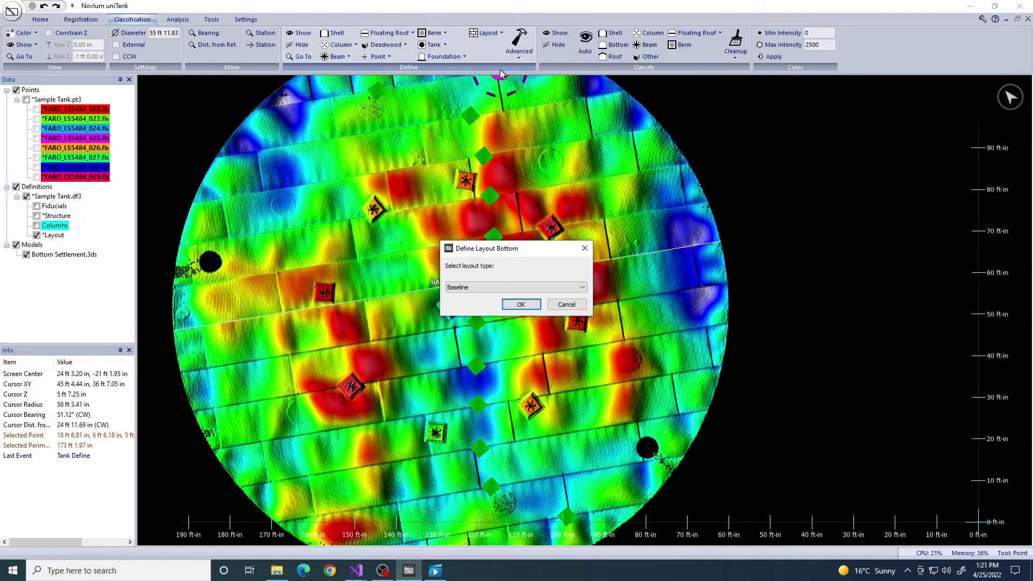
{"action": "left_click", "coordinate": [516, 288]}
{"action": "left_click", "coordinate": [522, 311]}
{"action": "left_click", "coordinate": [522, 305]}
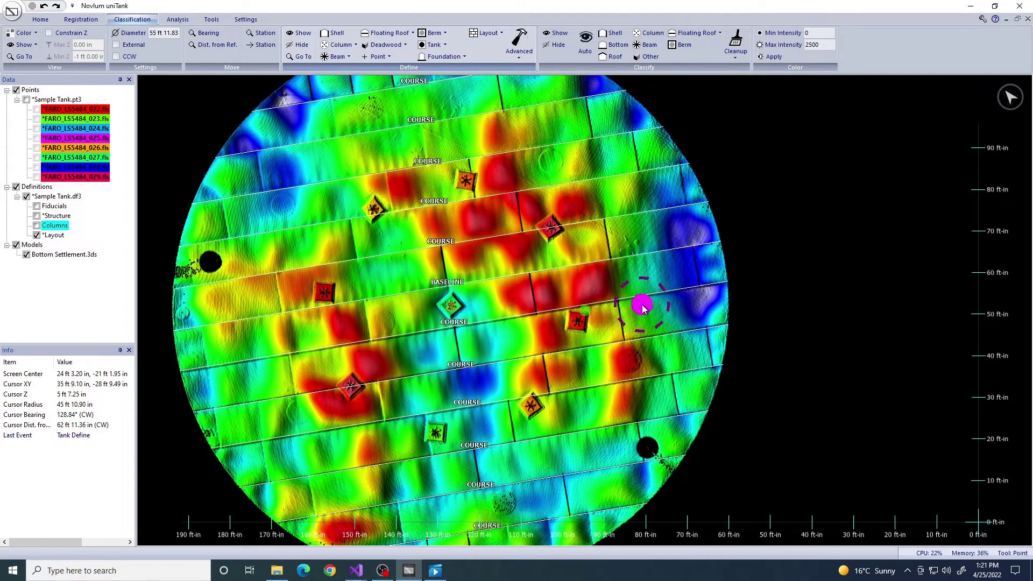
Delete the point-based COURSE definitions by name, leaving BASELINE out of the deletion
{"action": "left_click", "coordinate": [520, 59]}
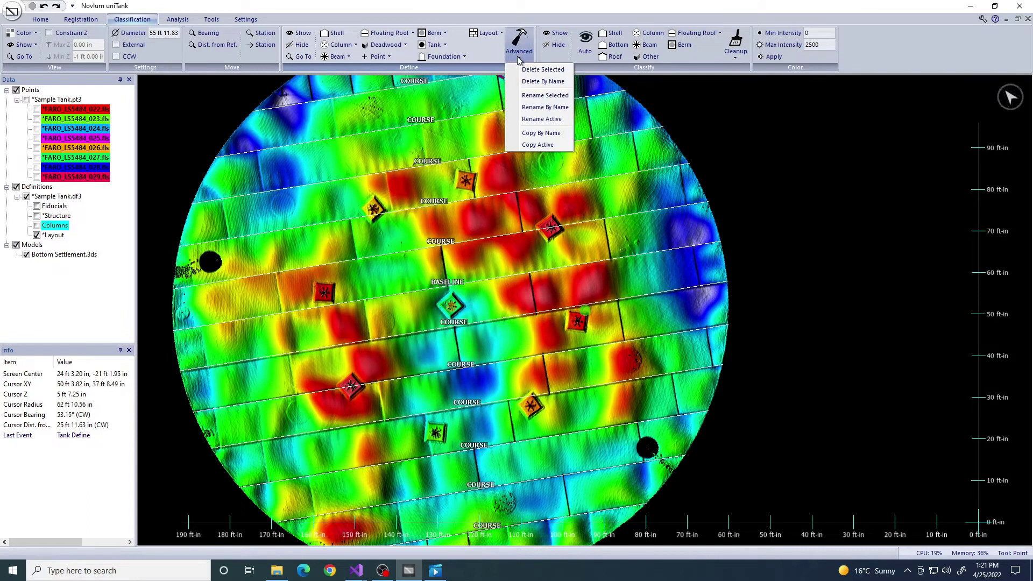
{"action": "left_click", "coordinate": [537, 81]}
{"action": "left_click", "coordinate": [520, 305]}
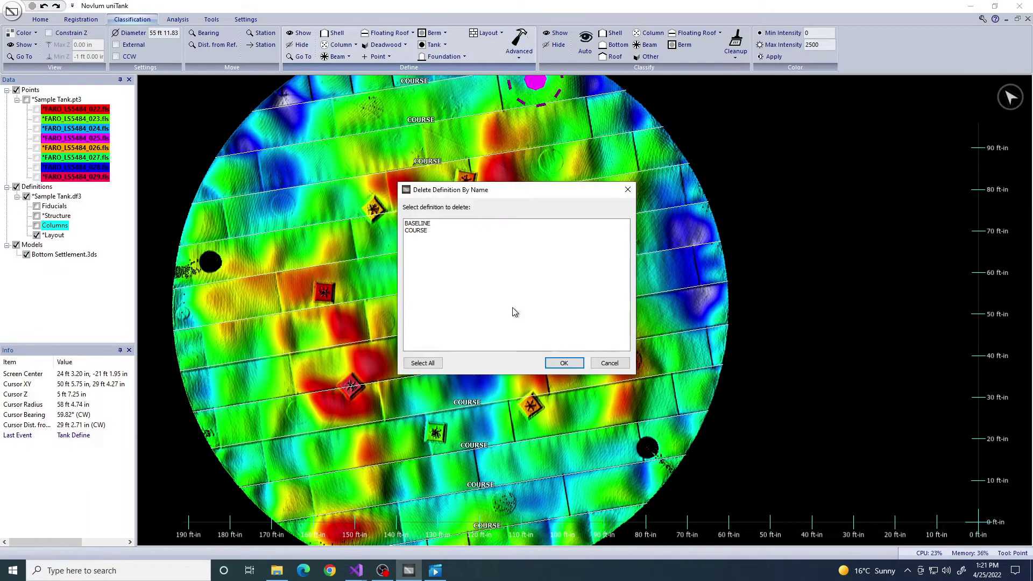
{"action": "left_click", "coordinate": [419, 232]}
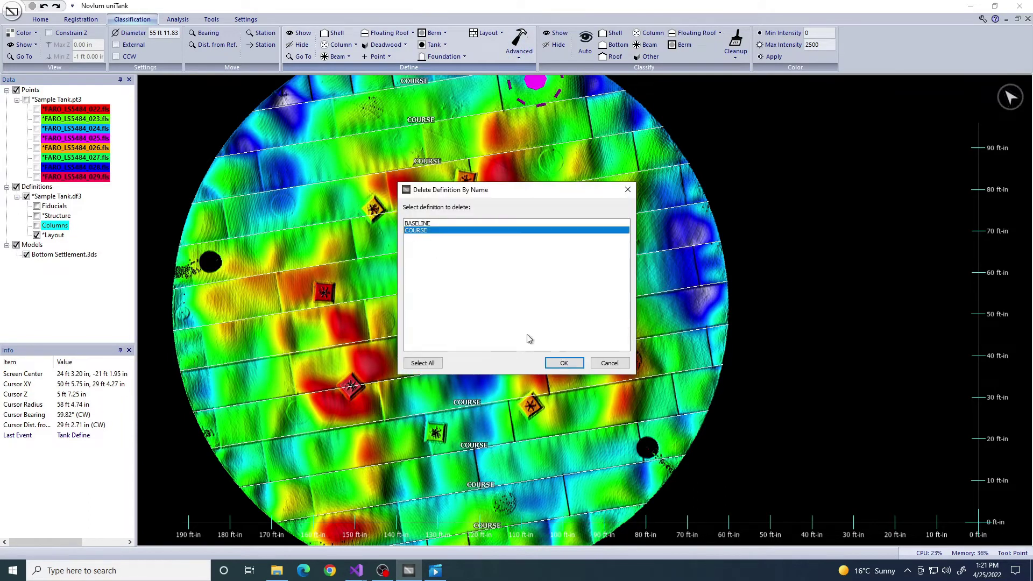
{"action": "left_click", "coordinate": [561, 363]}
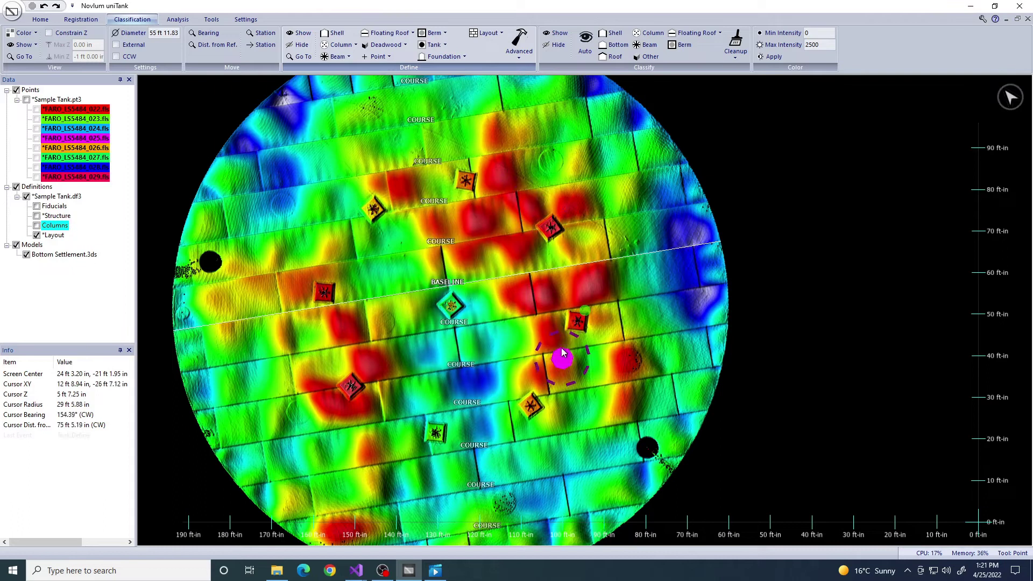
Define a bottom layout of type Course without selected points, using a course height of 10 ft 0.00 in
{"action": "left_click", "coordinate": [489, 34]}
{"action": "left_click", "coordinate": [494, 70]}
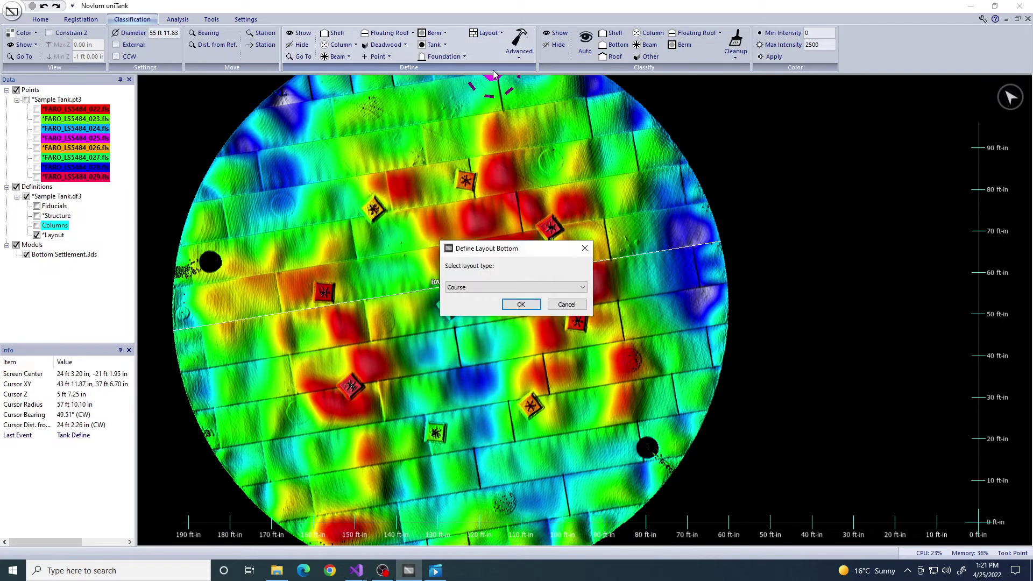
{"action": "left_click", "coordinate": [529, 306]}
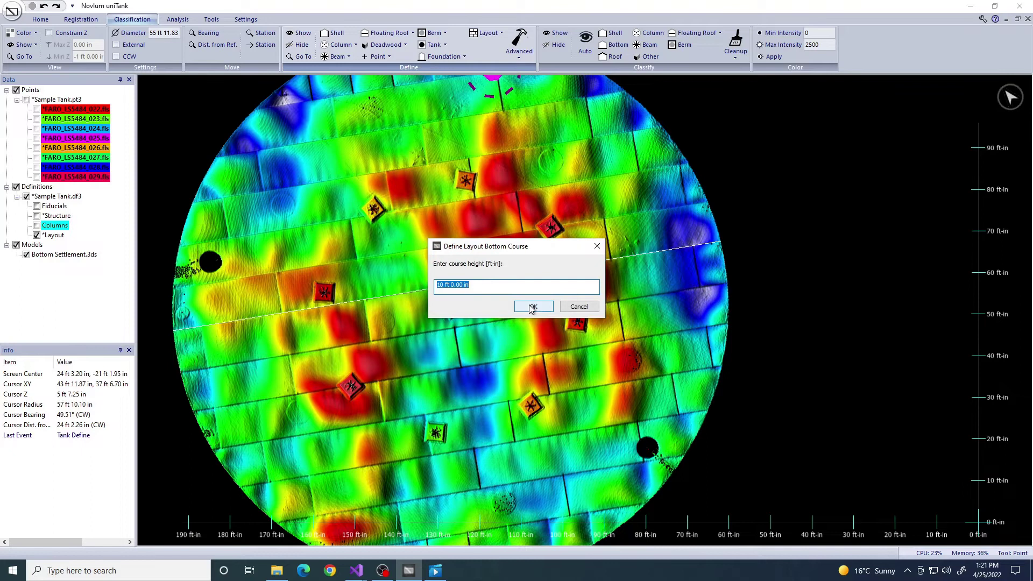
{"action": "left_click", "coordinate": [532, 306]}
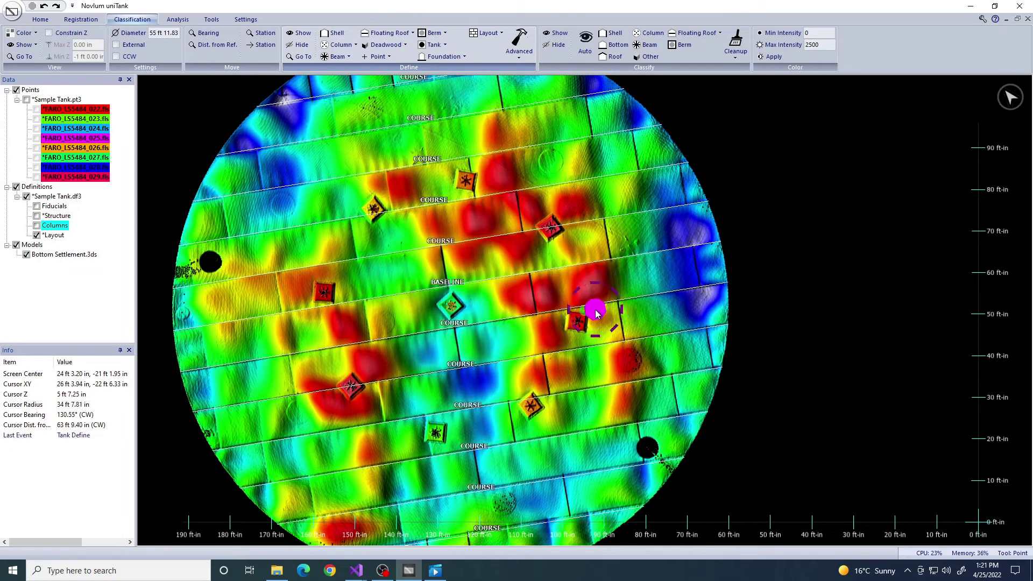
Enclose part of the lowermost COURSE line near the tank's lower edge in a small rectangle and delete the selected definition
{"action": "scroll", "coordinate": [587, 226], "scroll_direction": "up", "scroll_amount": 5}
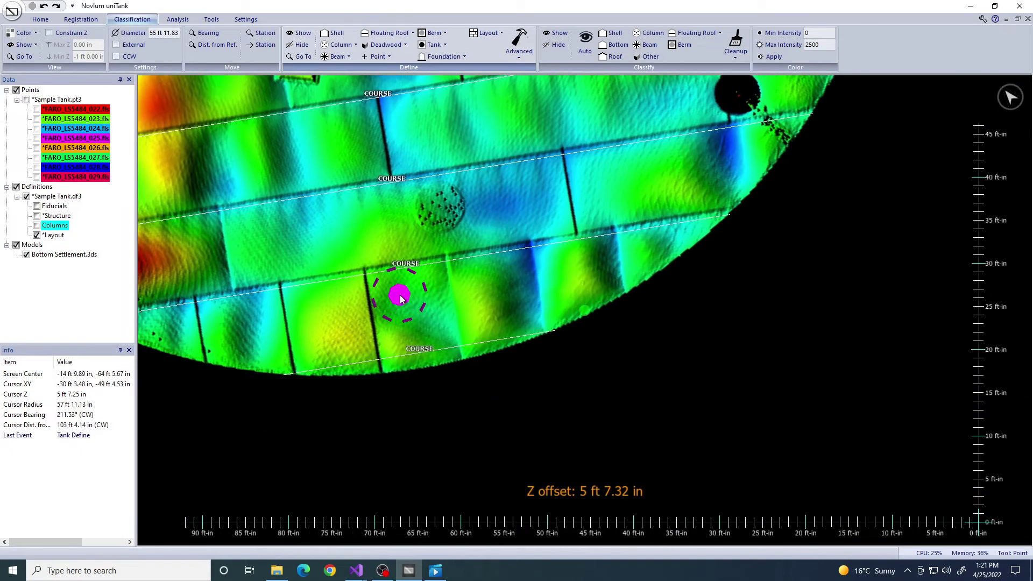
{"action": "left_click", "coordinate": [41, 19]}
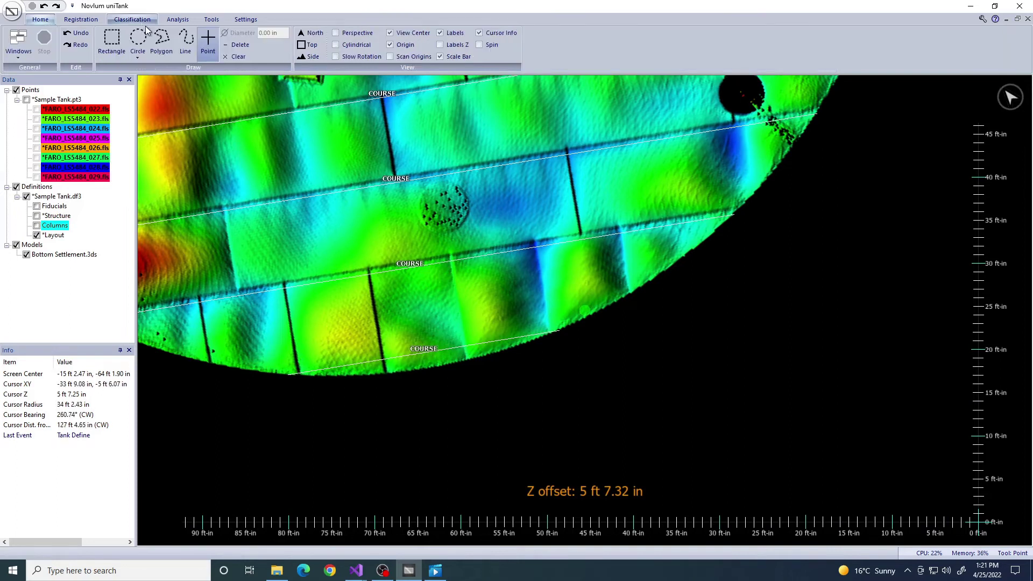
{"action": "left_click", "coordinate": [111, 40]}
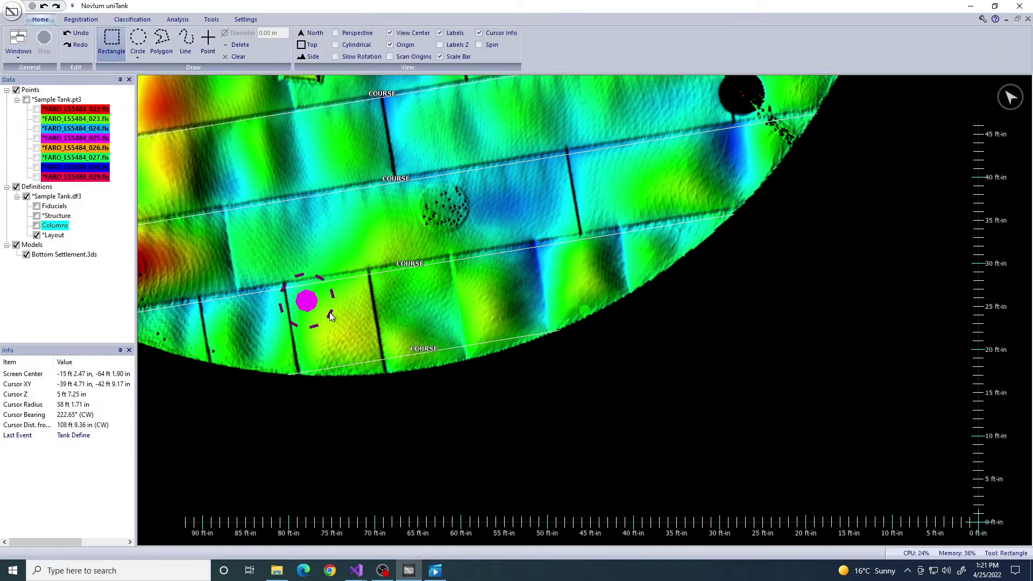
{"action": "left_click_drag", "start_coordinate": [422, 339], "coordinate": [453, 356]}
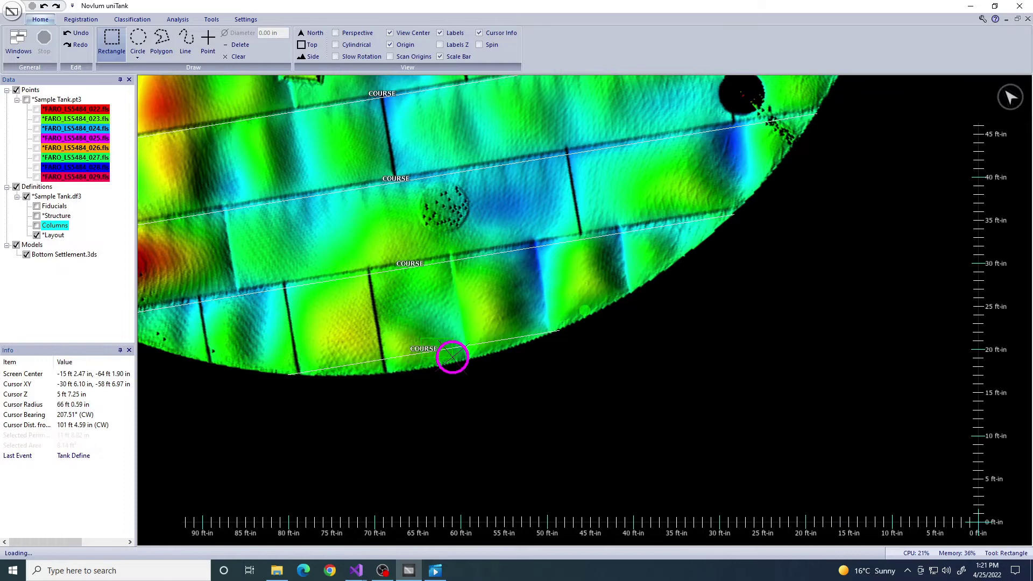
{"action": "left_click", "coordinate": [128, 19]}
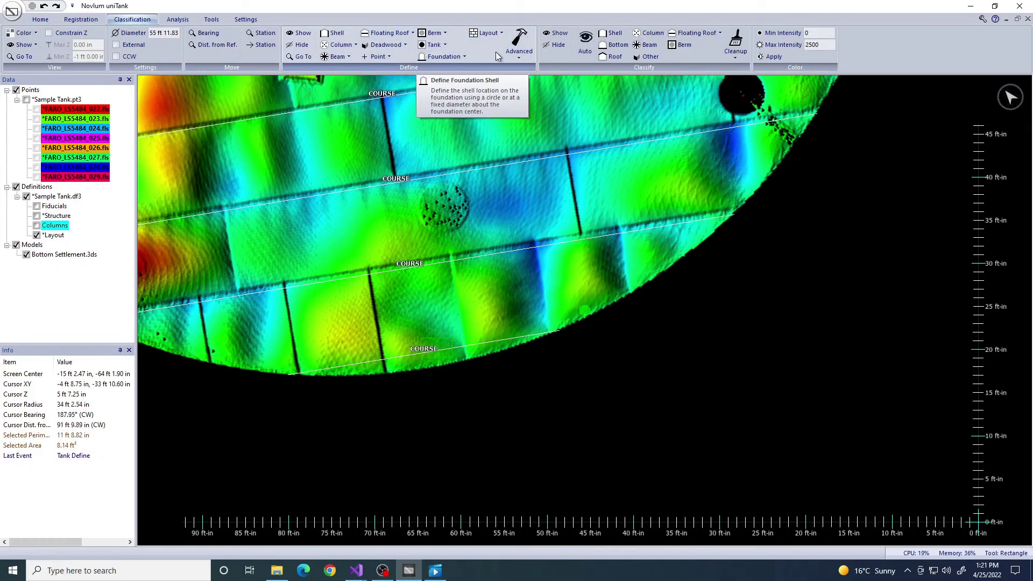
{"action": "left_click", "coordinate": [517, 47]}
{"action": "left_click", "coordinate": [542, 75]}
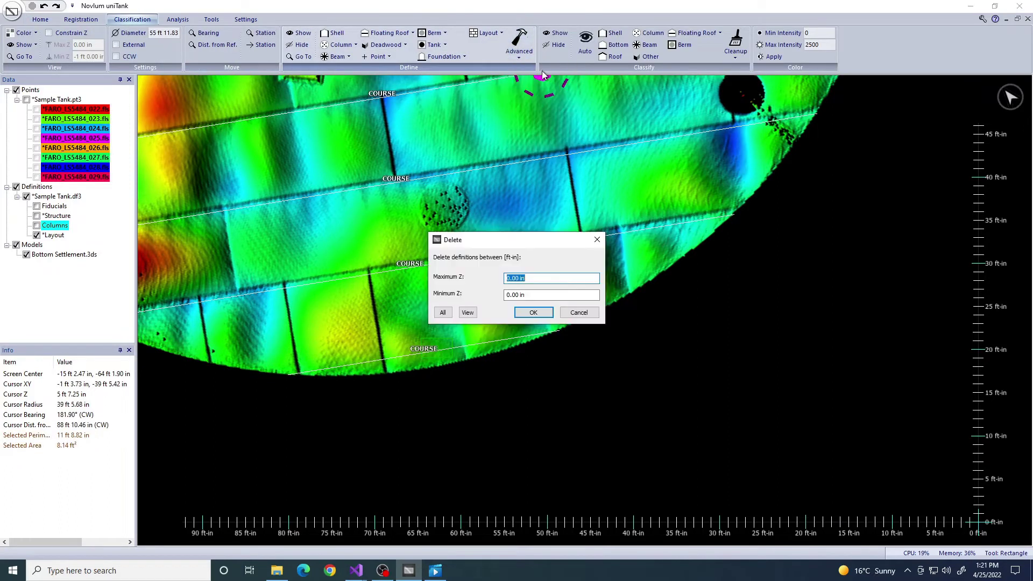
{"action": "left_click", "coordinate": [530, 313]}
Select the uppermost COURSE line near the tank's upper edge with a small rectangle and delete that definition
{"action": "scroll", "coordinate": [526, 311], "scroll_direction": "down", "scroll_amount": 3}
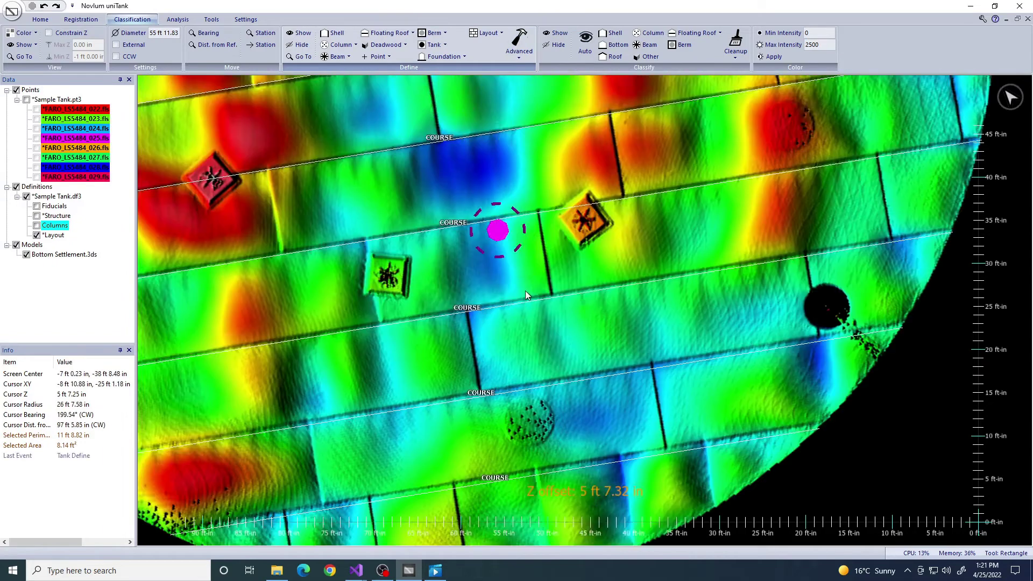
{"action": "scroll", "coordinate": [531, 272], "scroll_direction": "down", "scroll_amount": 2}
{"action": "scroll", "coordinate": [607, 260], "scroll_direction": "up", "scroll_amount": 5}
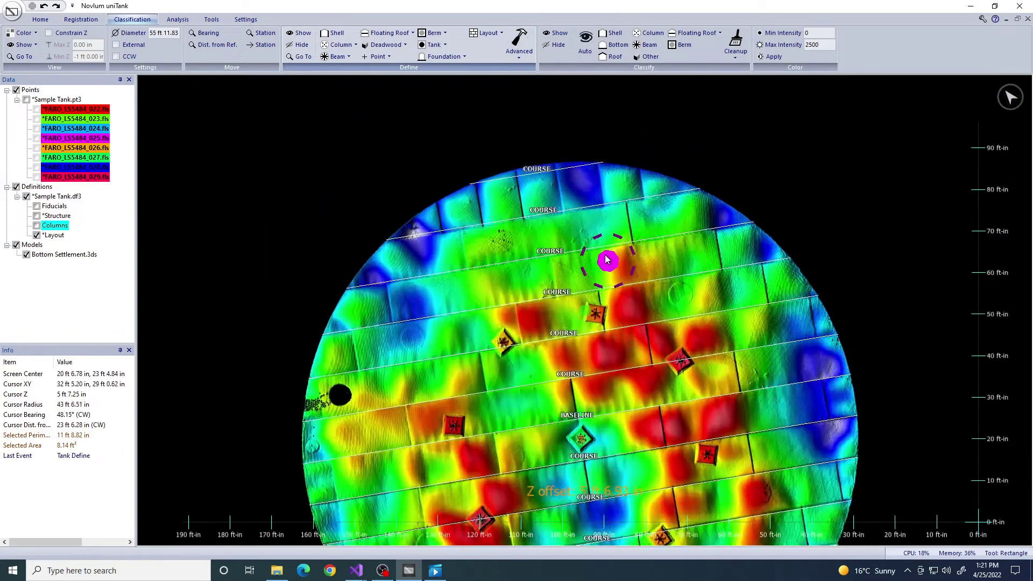
{"action": "left_click", "coordinate": [570, 198]}
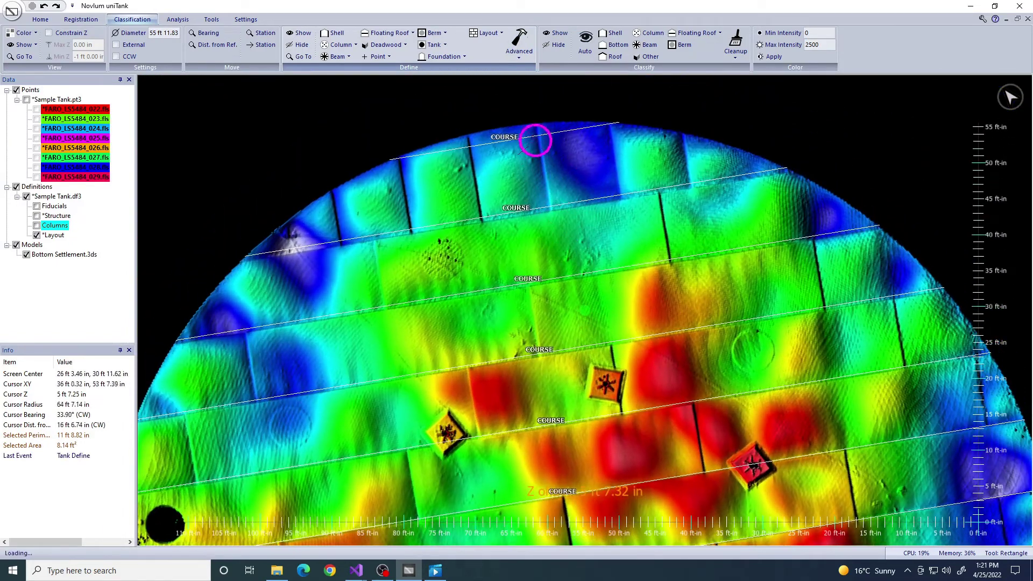
{"action": "left_click", "coordinate": [532, 129]}
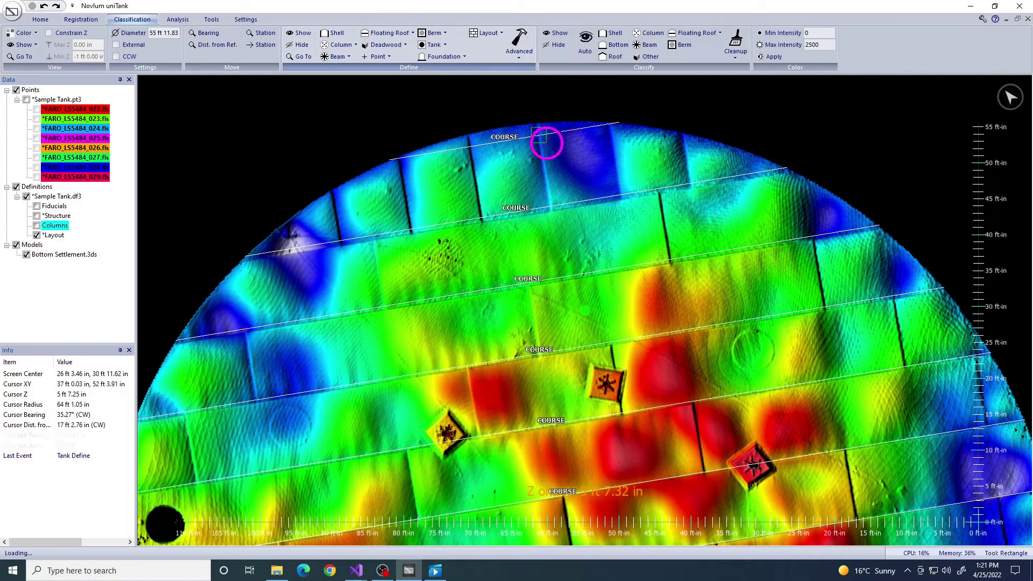
{"action": "left_click", "coordinate": [520, 47]}
{"action": "left_click", "coordinate": [542, 71]}
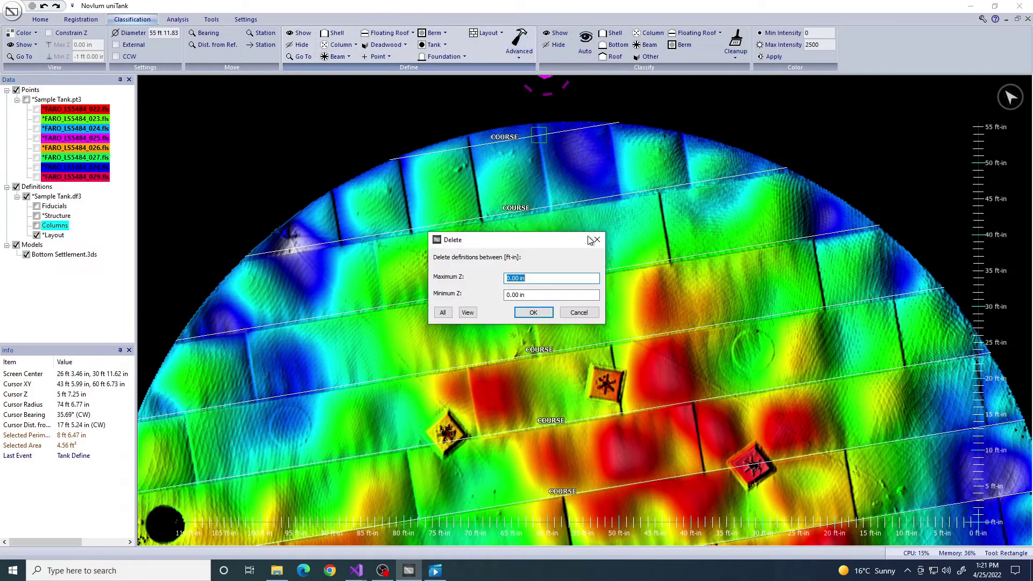
{"action": "left_click", "coordinate": [533, 313]}
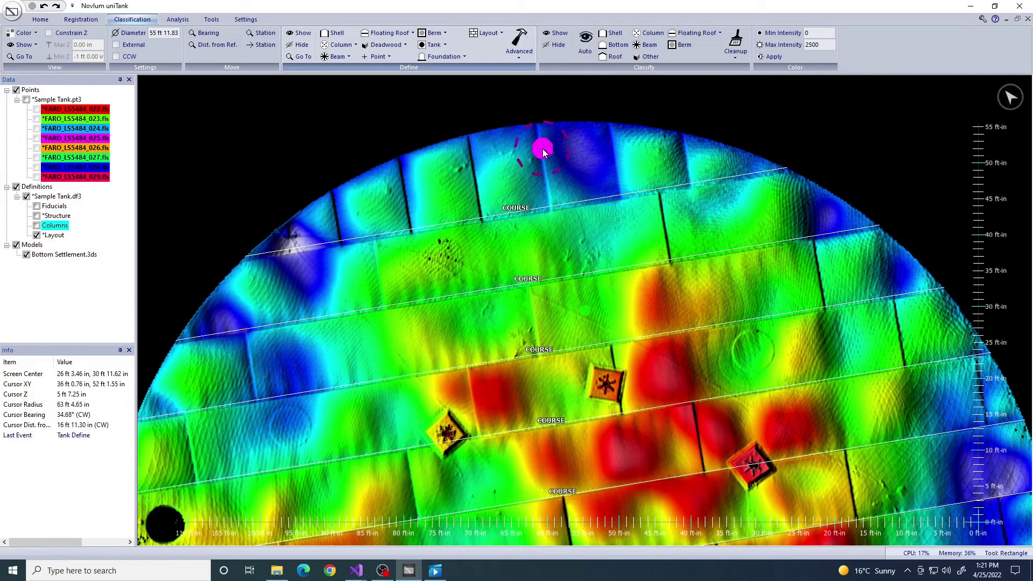
Auto-detect the layout with type Bottom Plates and source Geometry, keeping the other detection settings, and check the plate lines against the seams
{"action": "left_click", "coordinate": [491, 33]}
{"action": "left_click", "coordinate": [495, 45]}
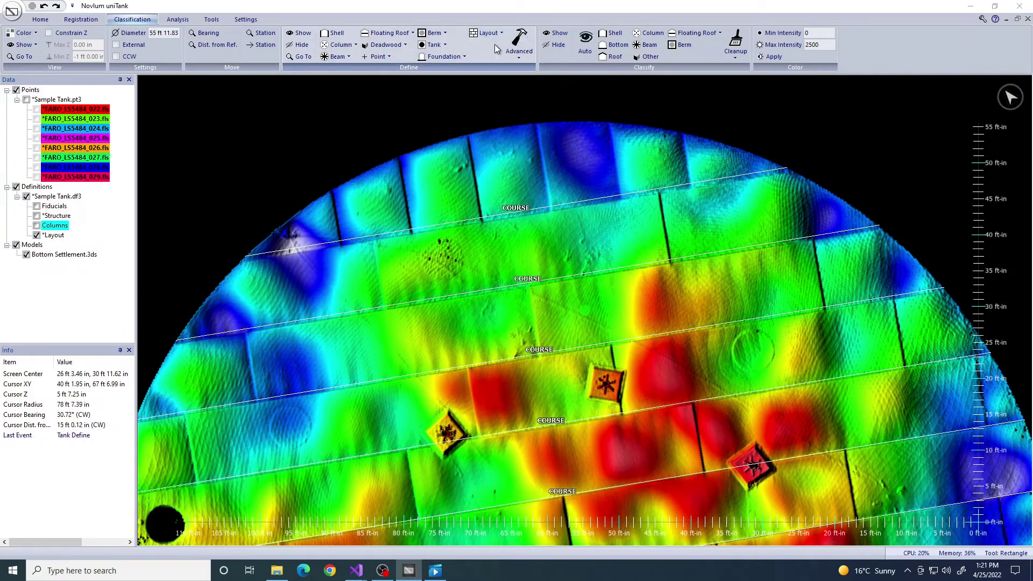
{"action": "left_click", "coordinate": [532, 216]}
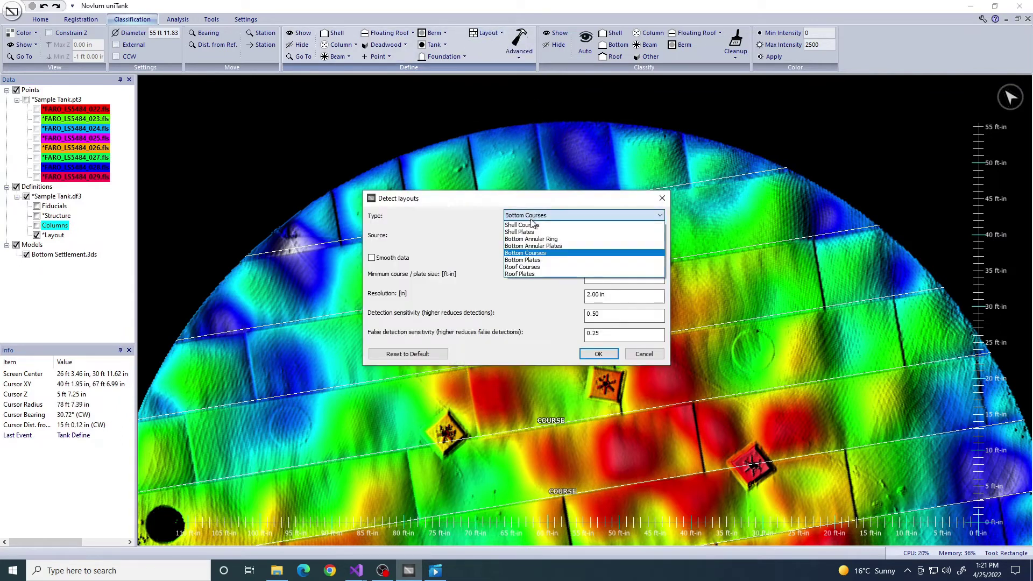
{"action": "left_click", "coordinate": [534, 260]}
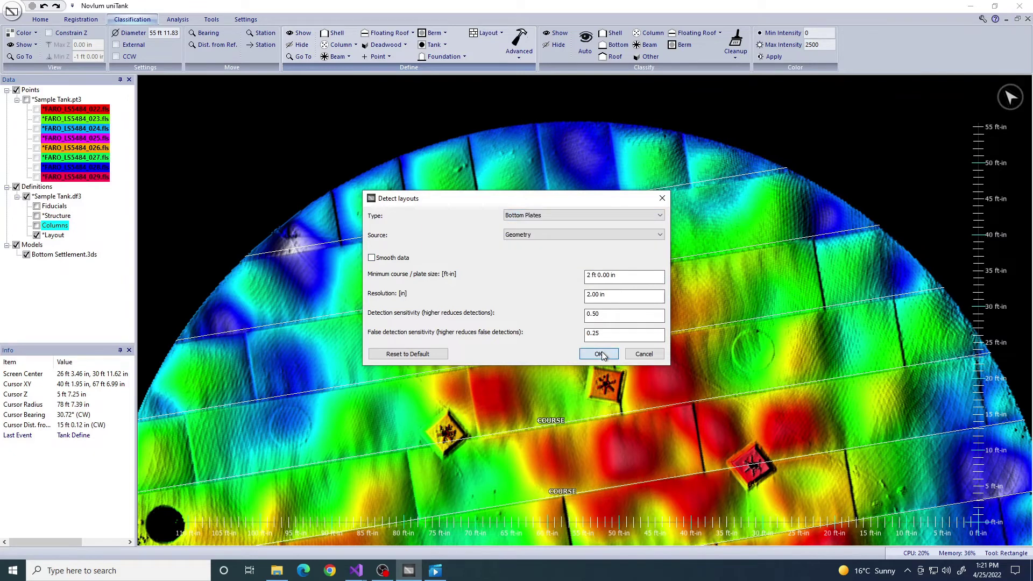
{"action": "left_click", "coordinate": [600, 355]}
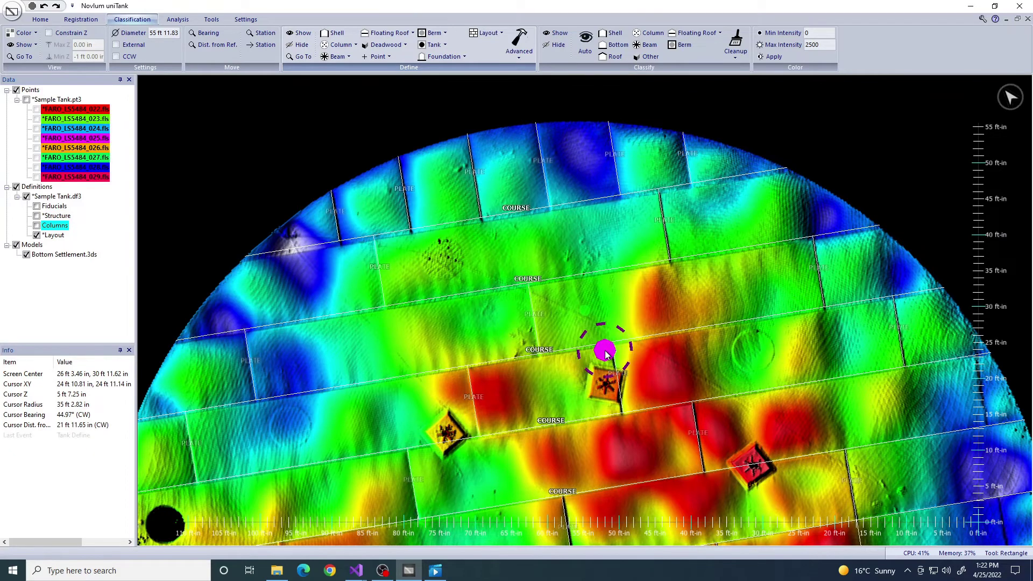
{"action": "scroll", "coordinate": [604, 353], "scroll_direction": "down", "scroll_amount": 1}
{"action": "middle_click_drag", "start_coordinate": [605, 353], "coordinate": [595, 279]}
{"action": "left_click", "coordinate": [40, 19]}
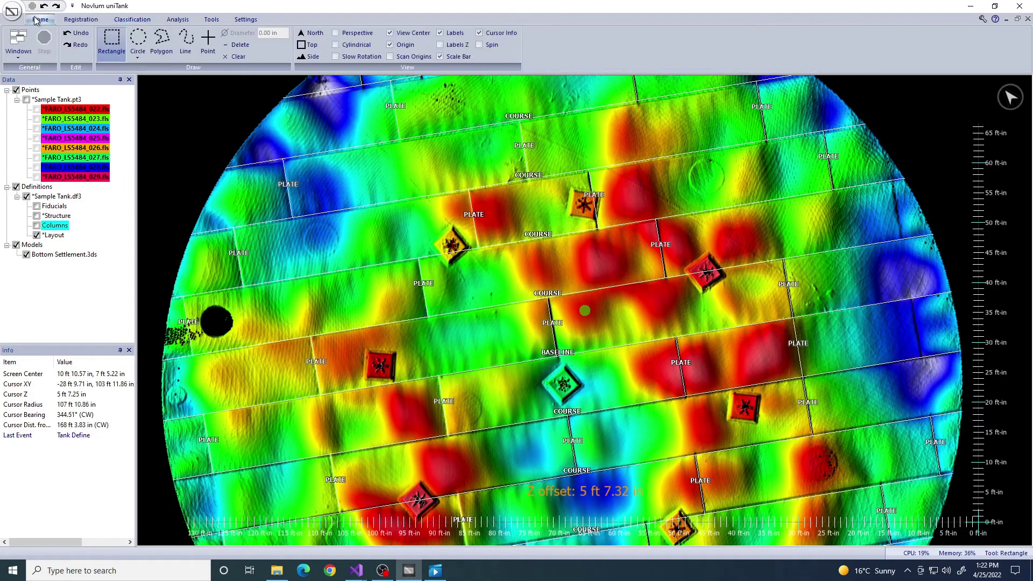
Place points on the undetected seams near the tank's right edge and lower area, then define Plate layouts there, perpendicular to the baseline, repeat interval 0.00 in
{"action": "left_click", "coordinate": [207, 42]}
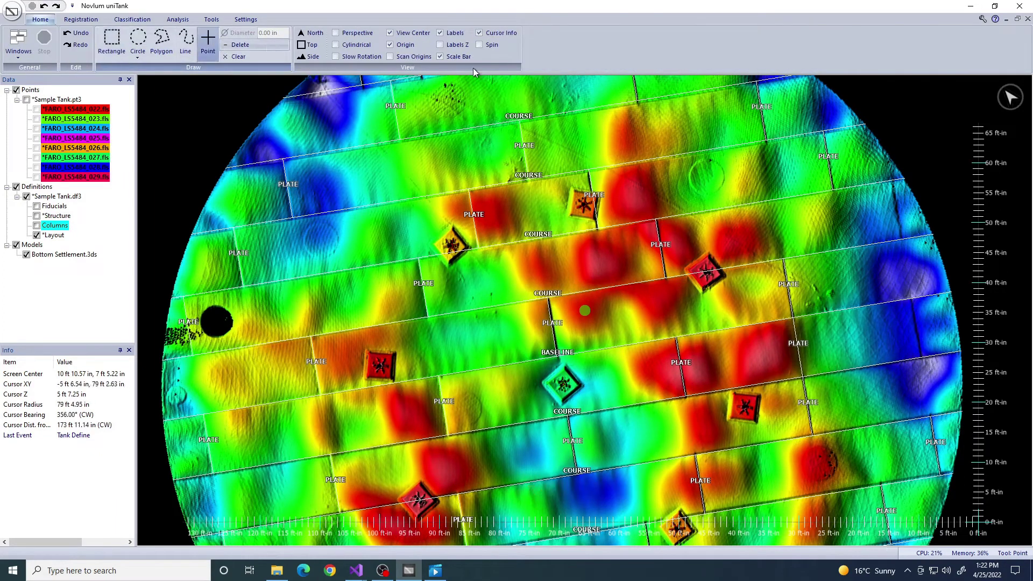
{"action": "left_click", "coordinate": [896, 209]}
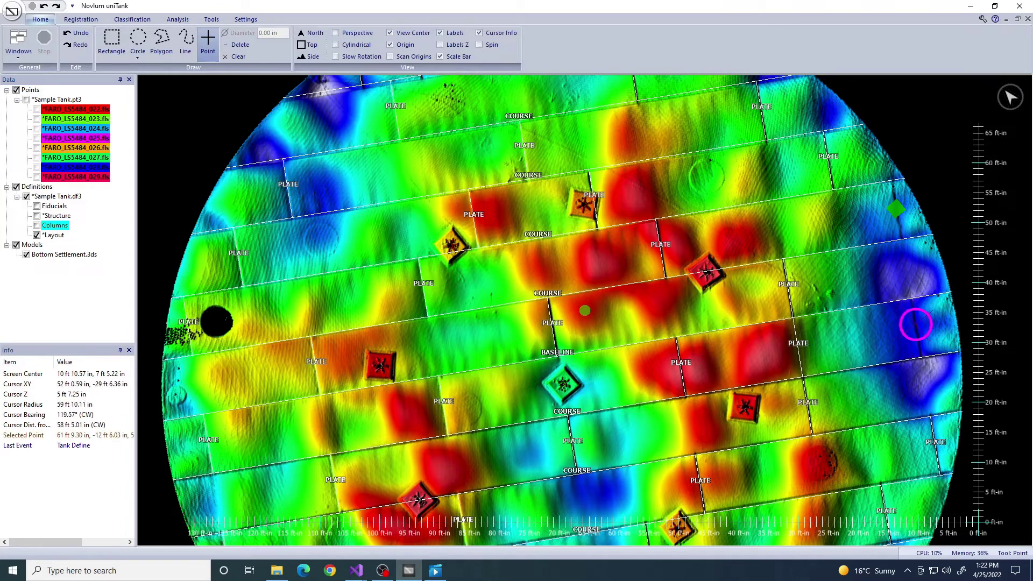
{"action": "scroll", "coordinate": [812, 325], "scroll_direction": "down", "scroll_amount": 3}
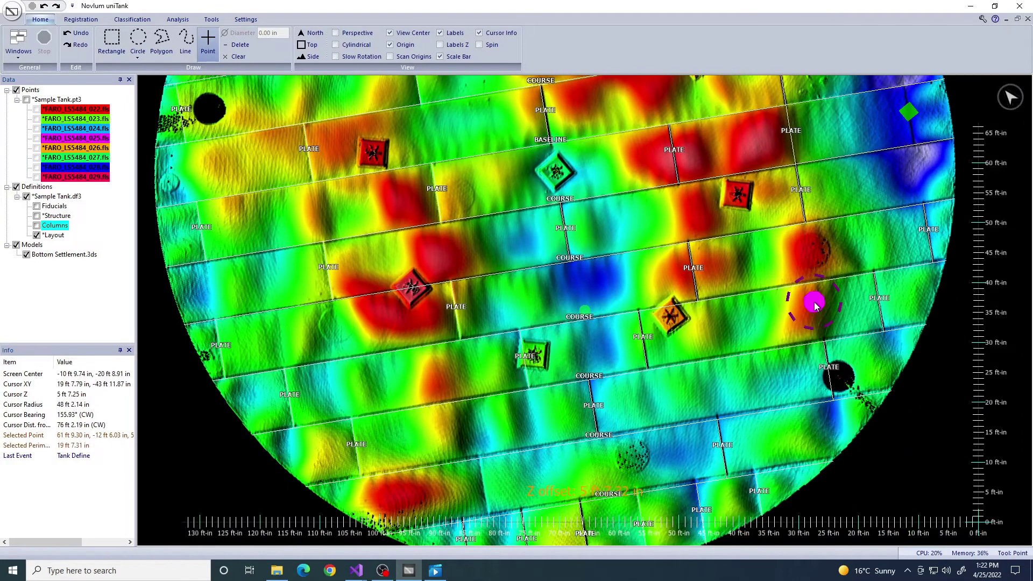
{"action": "scroll", "coordinate": [815, 305], "scroll_direction": "down", "scroll_amount": 1}
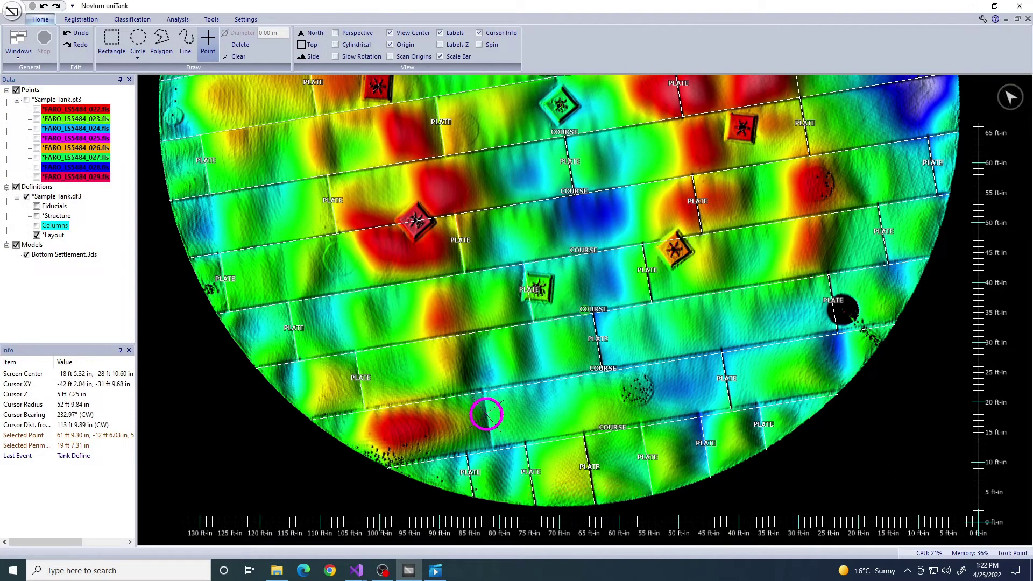
{"action": "left_click", "coordinate": [132, 20]}
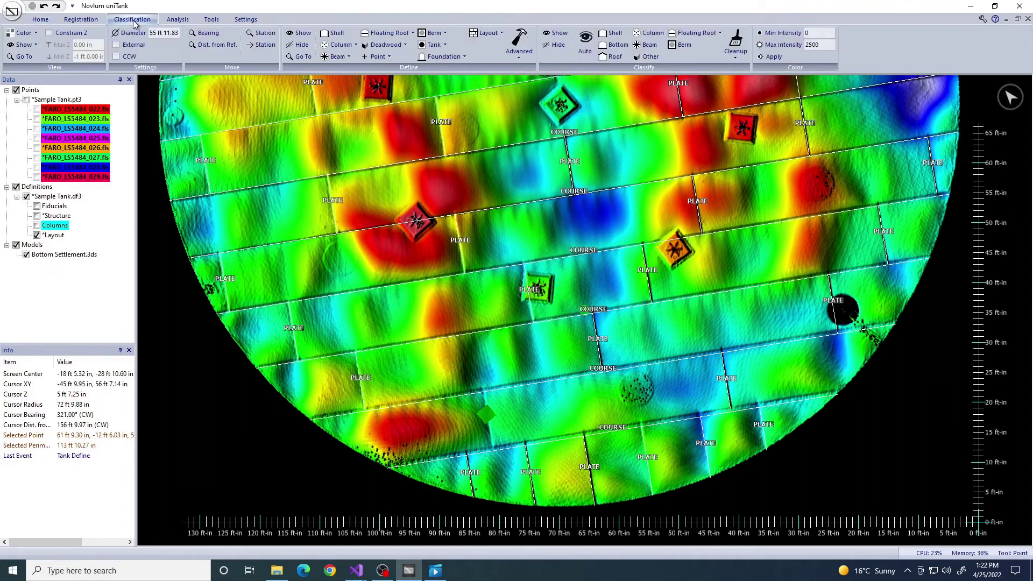
{"action": "left_click", "coordinate": [487, 33]}
{"action": "left_click", "coordinate": [494, 72]}
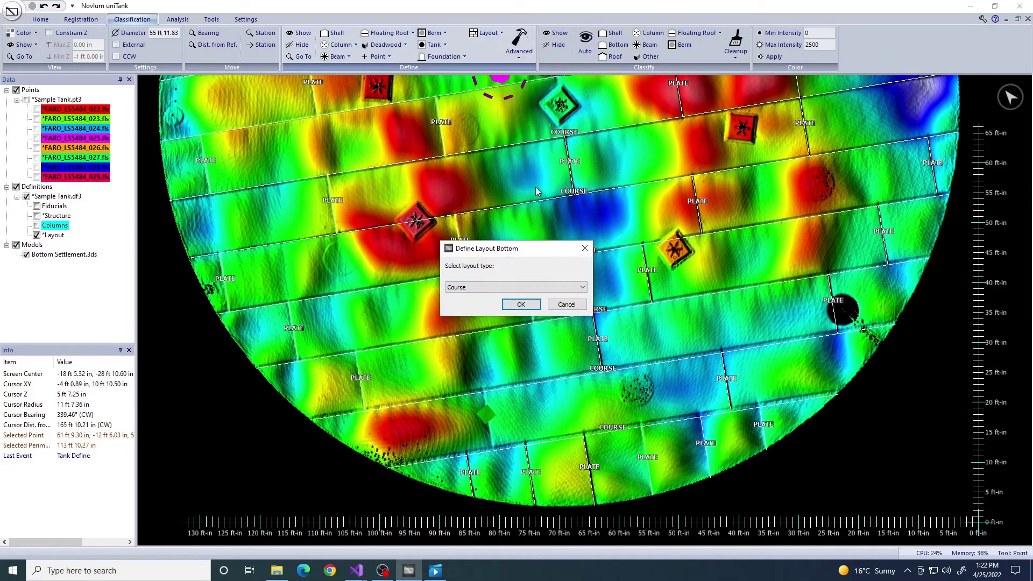
{"action": "left_click", "coordinate": [508, 287]}
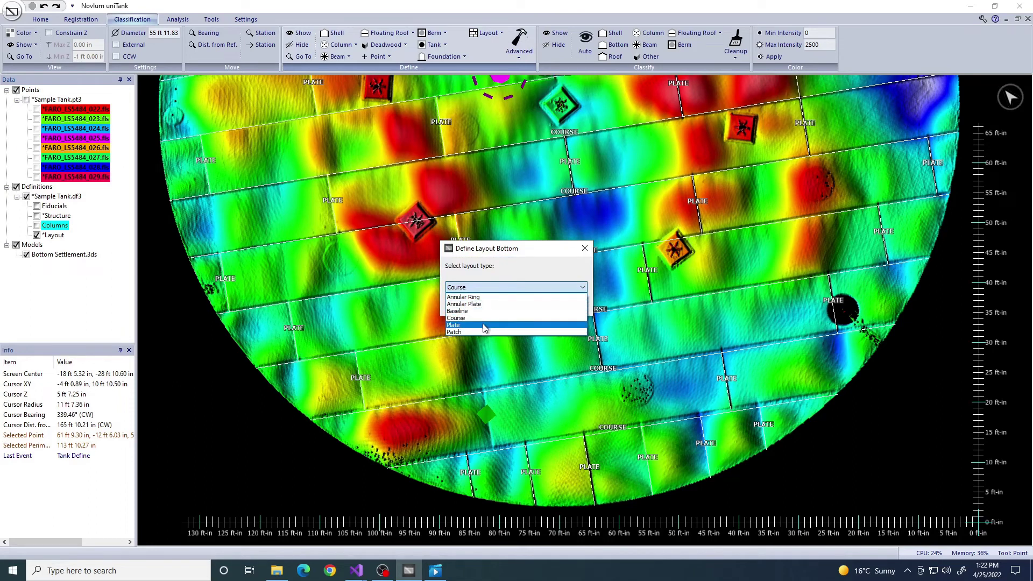
{"action": "left_click", "coordinate": [485, 329]}
{"action": "left_click", "coordinate": [522, 305]}
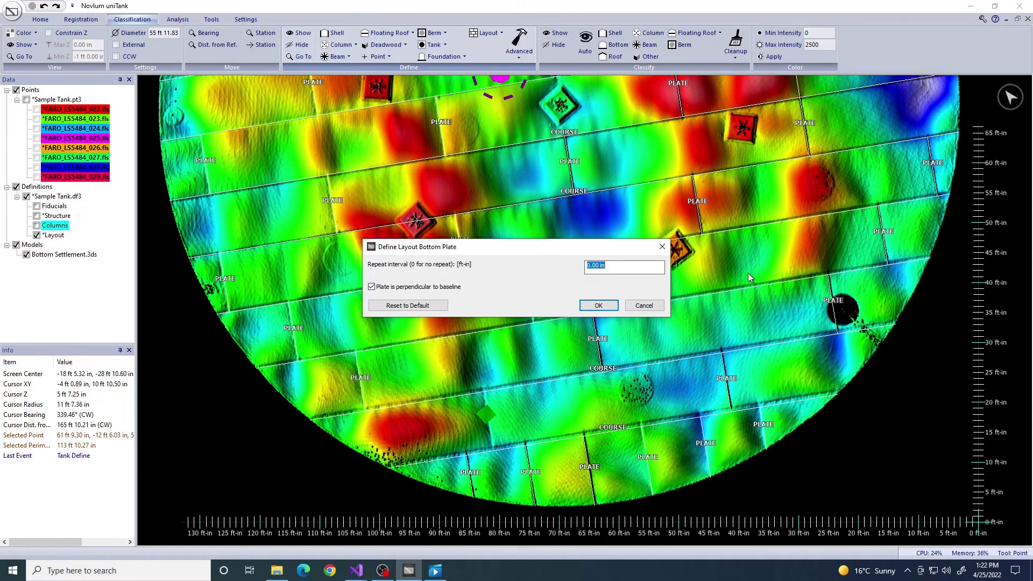
{"action": "left_click", "coordinate": [599, 306]}
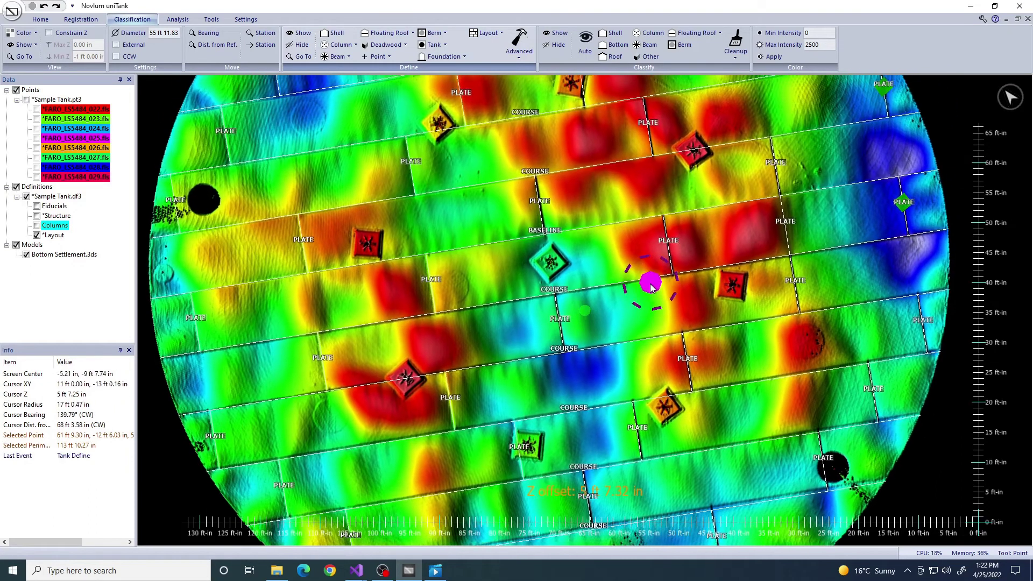
Enclose part of the stray PLATE line in the course between the BASELINE and the tank's right edge in a small rectangle and delete it
{"action": "scroll", "coordinate": [153, 42], "scroll_direction": "up", "scroll_amount": 2}
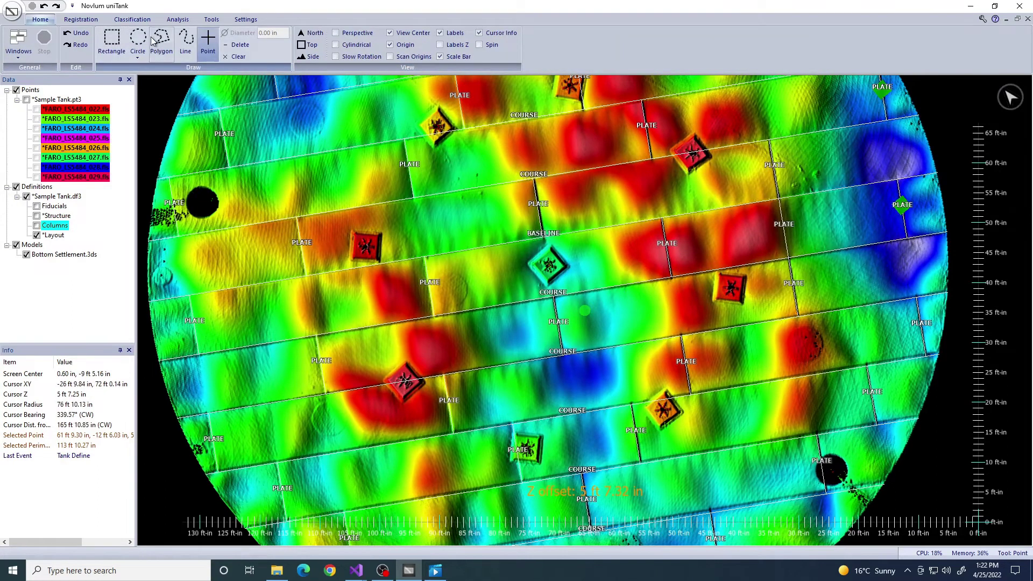
{"action": "left_click", "coordinate": [117, 41]}
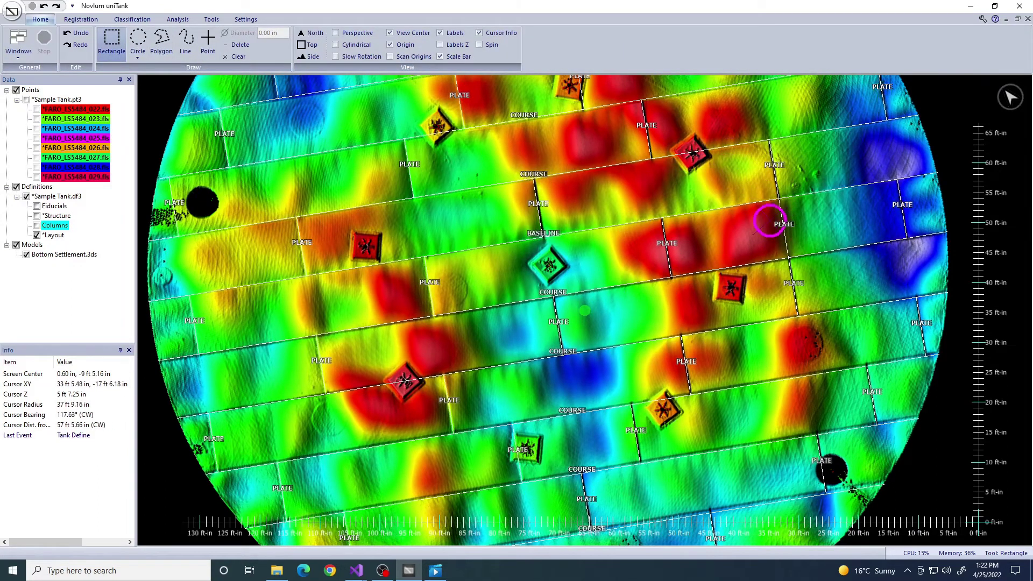
{"action": "left_click", "coordinate": [801, 236]}
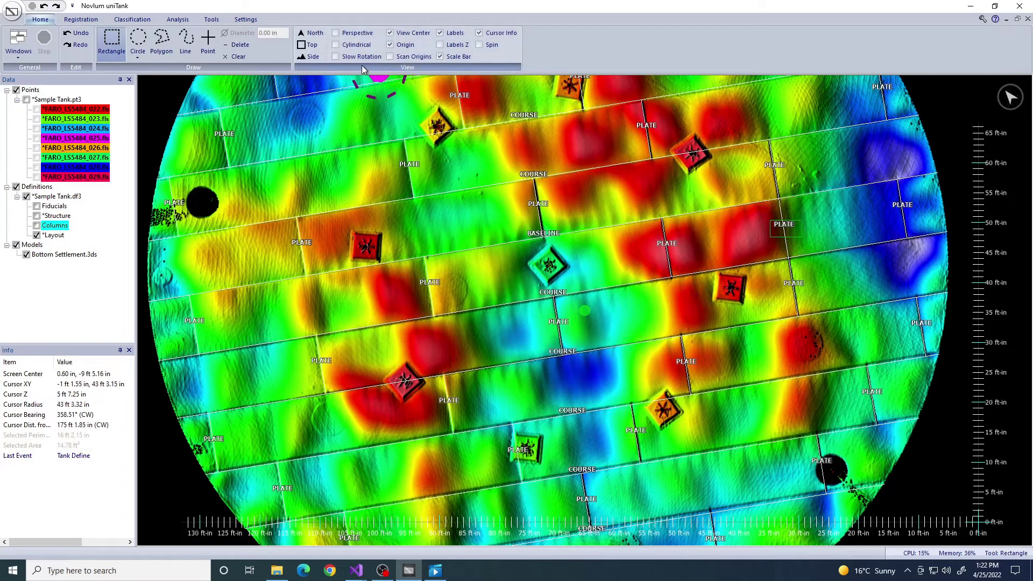
{"action": "left_click", "coordinate": [132, 19]}
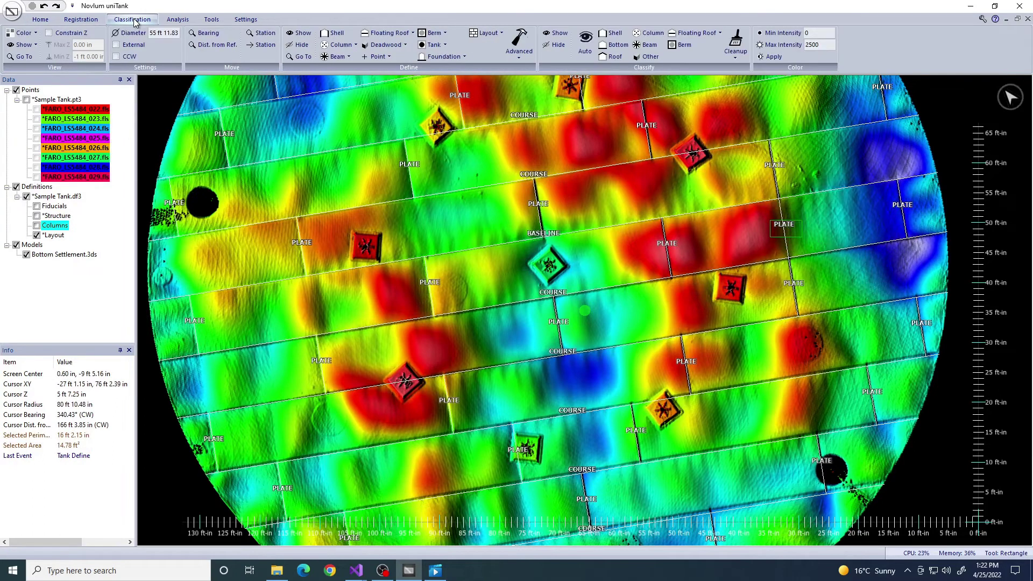
{"action": "left_click", "coordinate": [520, 43]}
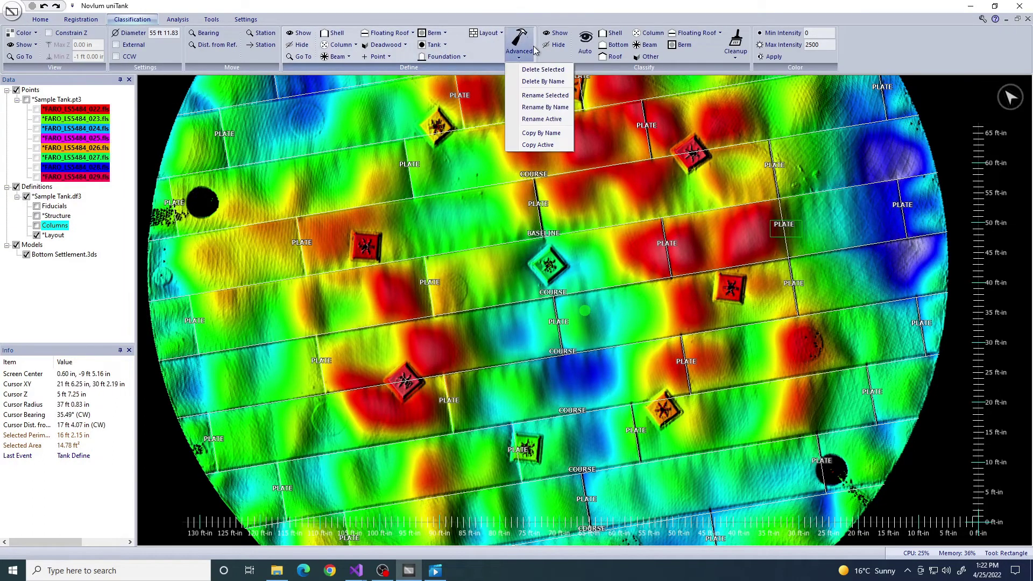
{"action": "left_click", "coordinate": [544, 81]}
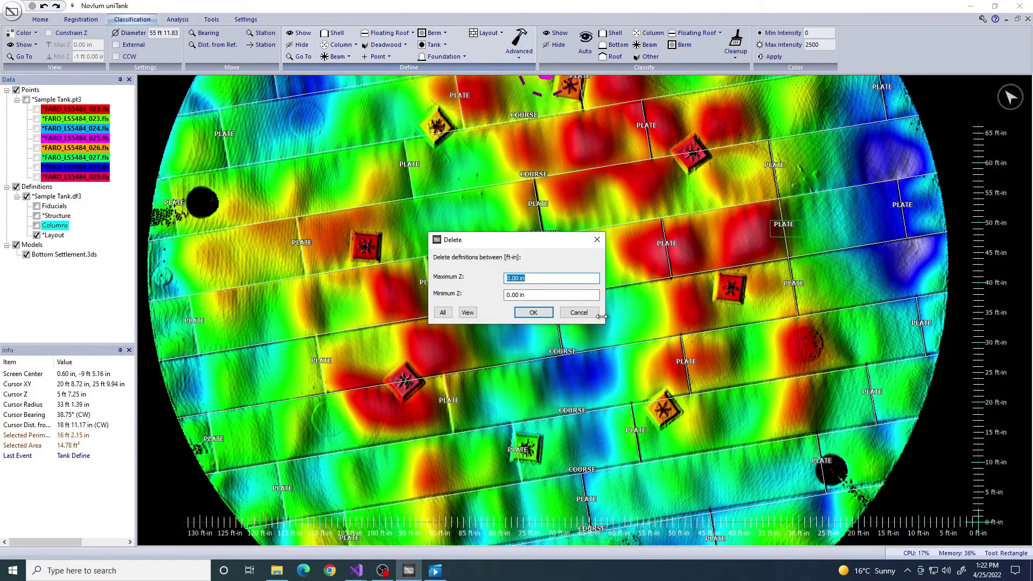
{"action": "left_click", "coordinate": [536, 315]}
Enclose all PLATE lines below the lowermost COURSE line in one wide rectangle and delete the selected definitions
{"action": "scroll", "coordinate": [665, 283], "scroll_direction": "down", "scroll_amount": 2}
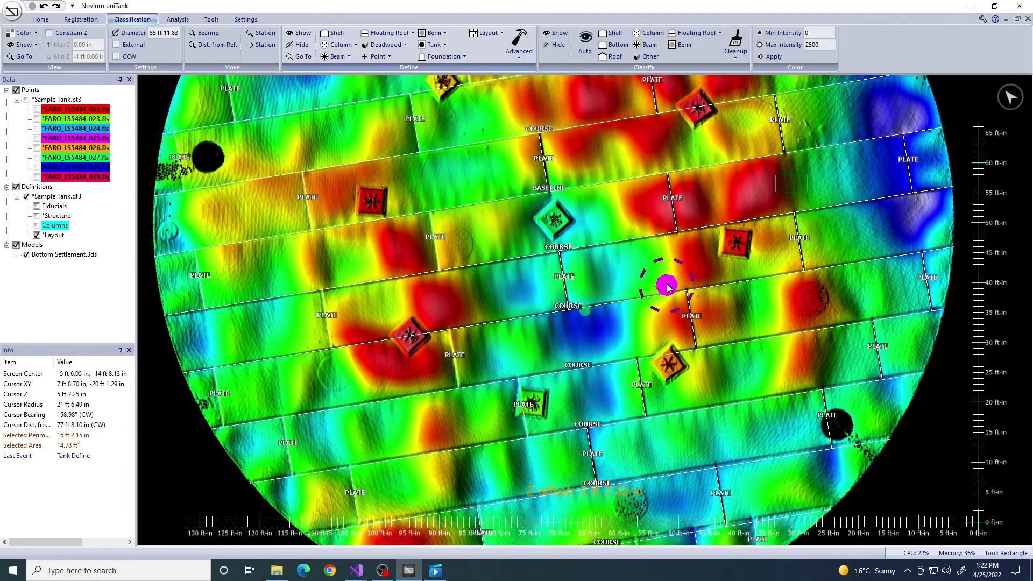
{"action": "scroll", "coordinate": [667, 283], "scroll_direction": "down", "scroll_amount": 3}
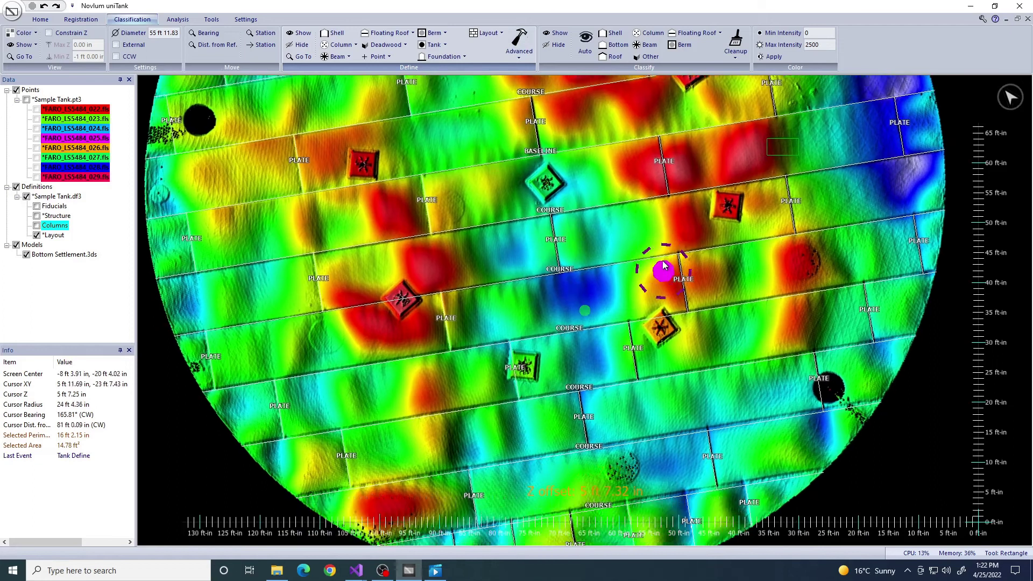
{"action": "scroll", "coordinate": [712, 339], "scroll_direction": "up", "scroll_amount": 2}
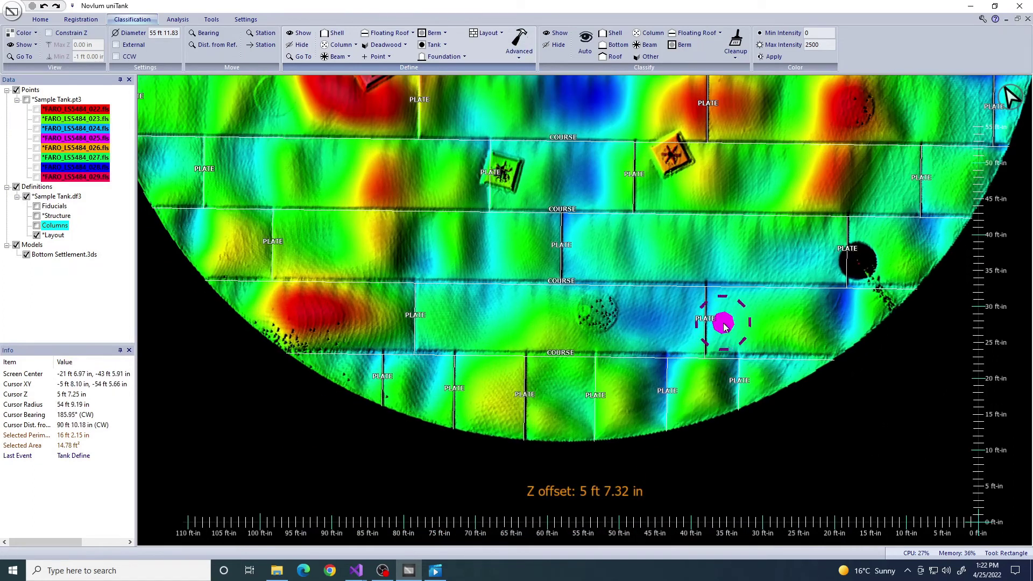
{"action": "left_click_drag", "start_coordinate": [367, 306], "coordinate": [790, 386]}
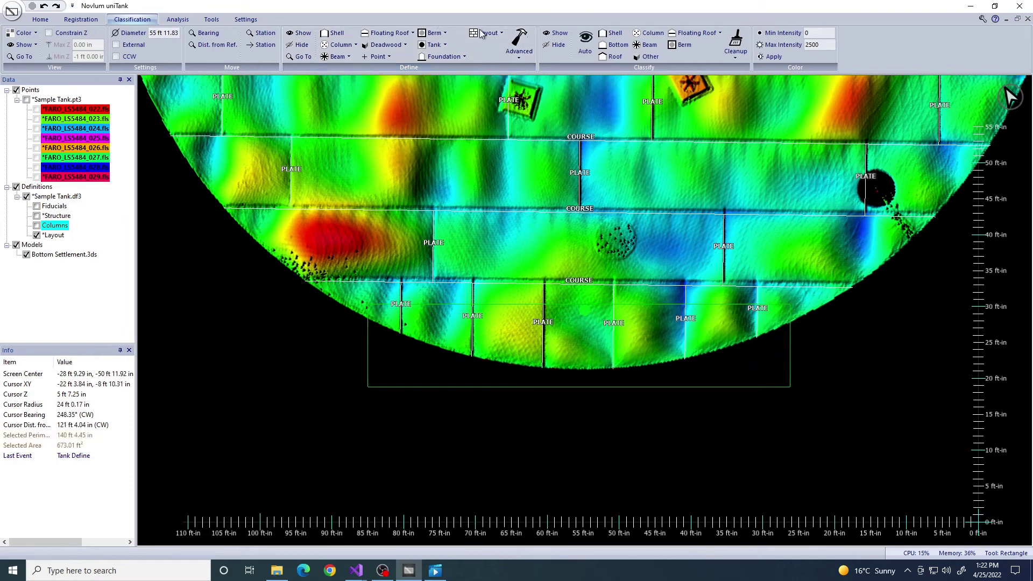
{"action": "left_click", "coordinate": [518, 54]}
{"action": "left_click", "coordinate": [538, 69]}
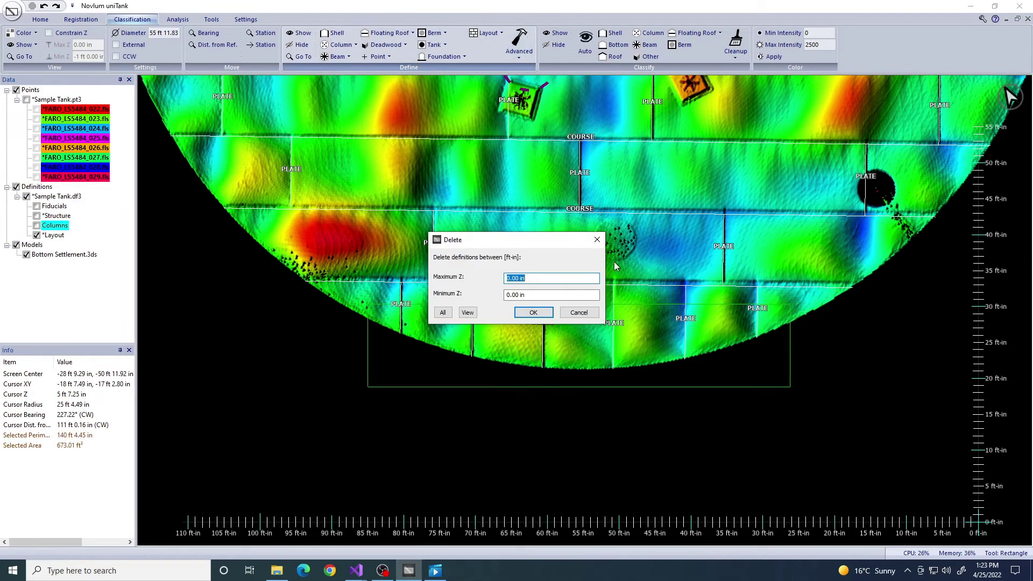
{"action": "left_click", "coordinate": [532, 315]}
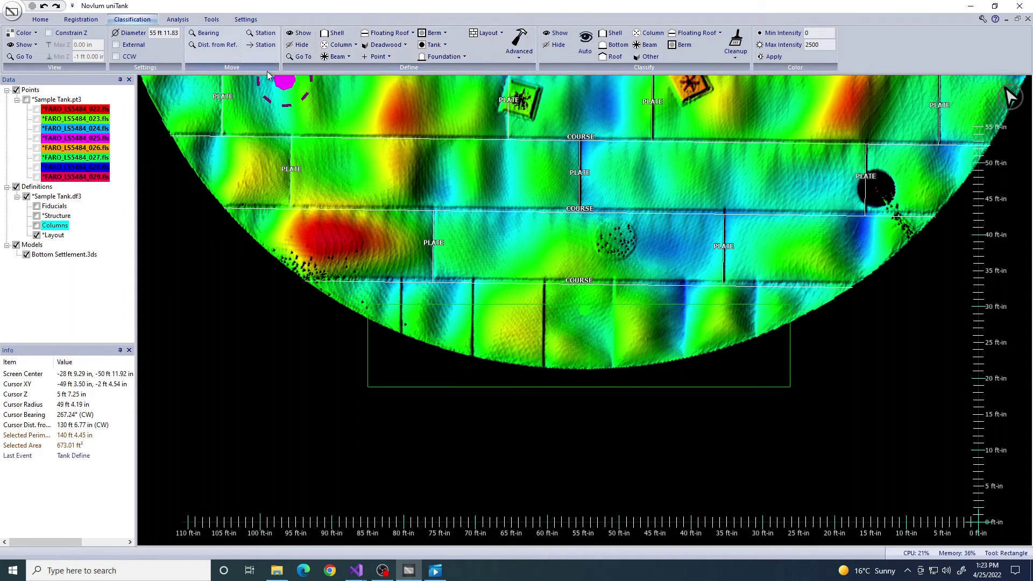
Measure the spacing between two adjacent plate seams in the tank's lowermost row by drawing a line between them
{"action": "left_click", "coordinate": [41, 19]}
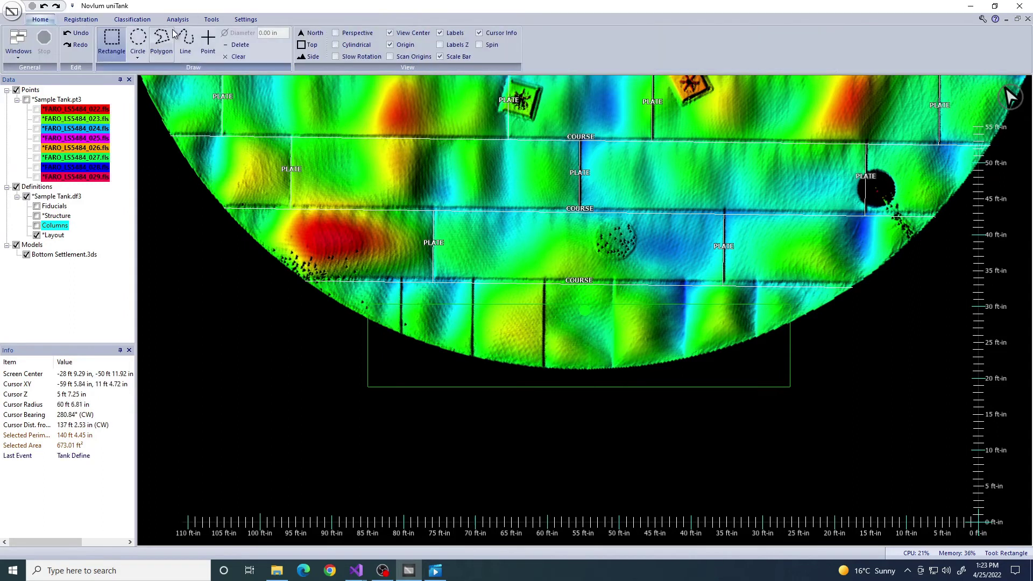
{"action": "left_click", "coordinate": [208, 43]}
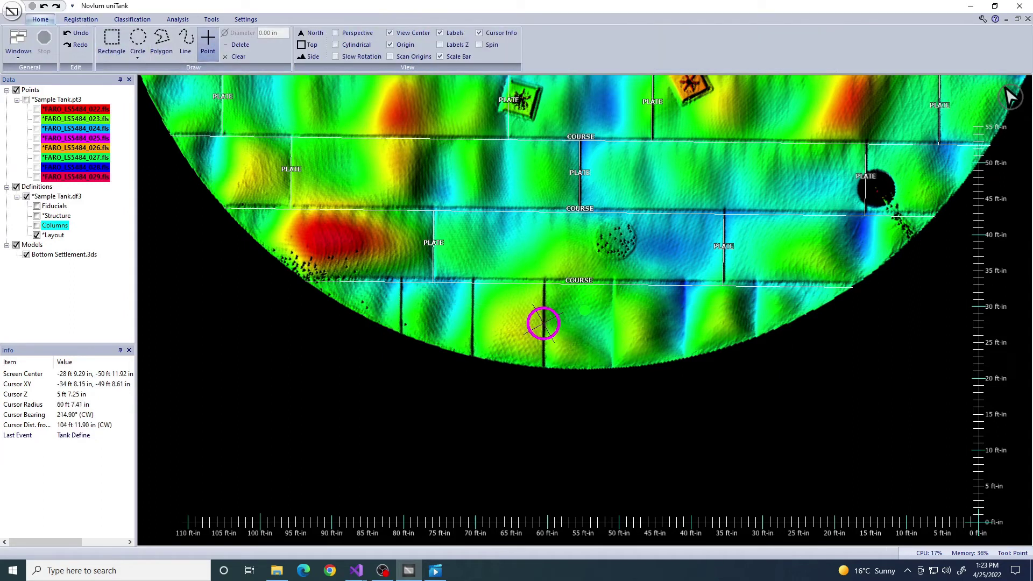
{"action": "left_click", "coordinate": [185, 43]}
{"action": "left_click", "coordinate": [544, 323]}
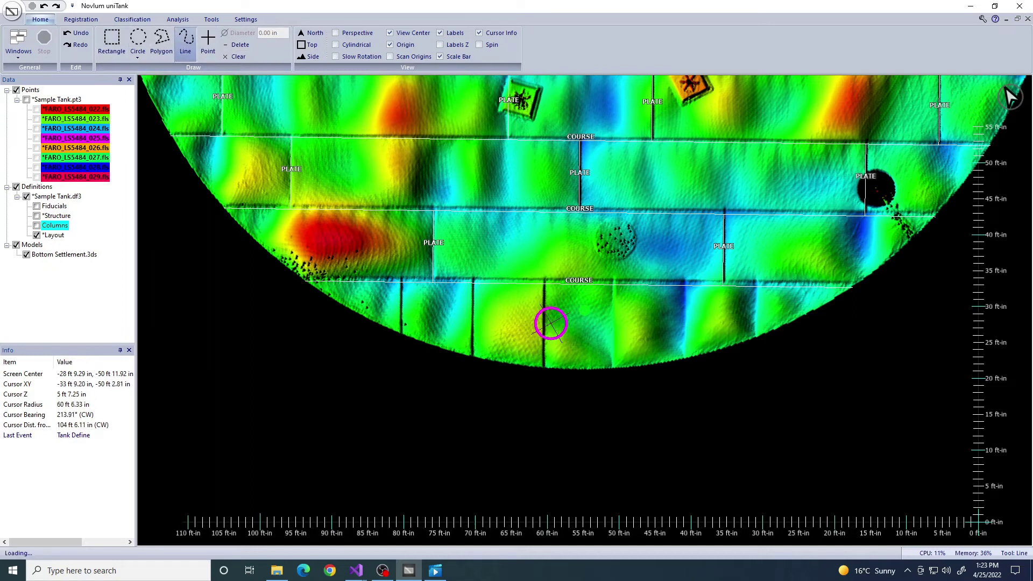
{"action": "left_click", "coordinate": [614, 325]}
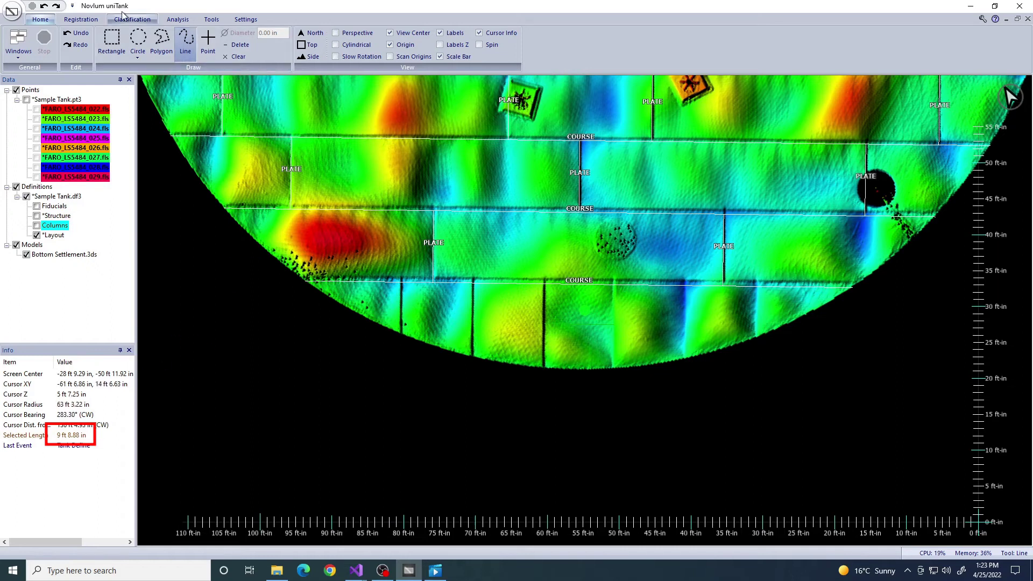
Define bottom Plate layouts from a point on a lowermost-row seam, repeating at the measured spacing of about 9 ft 9 in, perpendicular to the baseline
{"action": "left_click", "coordinate": [214, 39]}
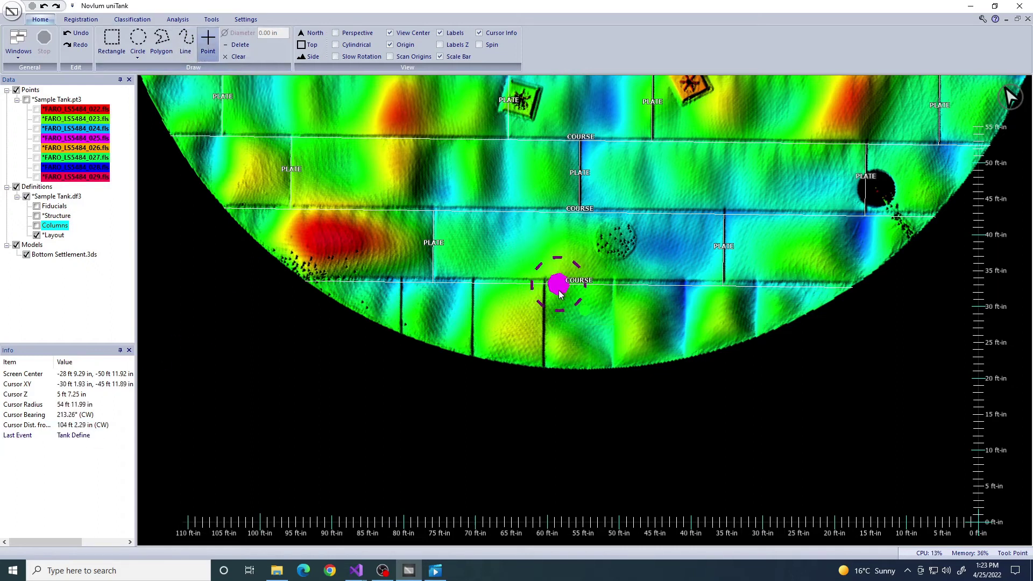
{"action": "left_click", "coordinate": [543, 315]}
{"action": "left_click", "coordinate": [132, 20]}
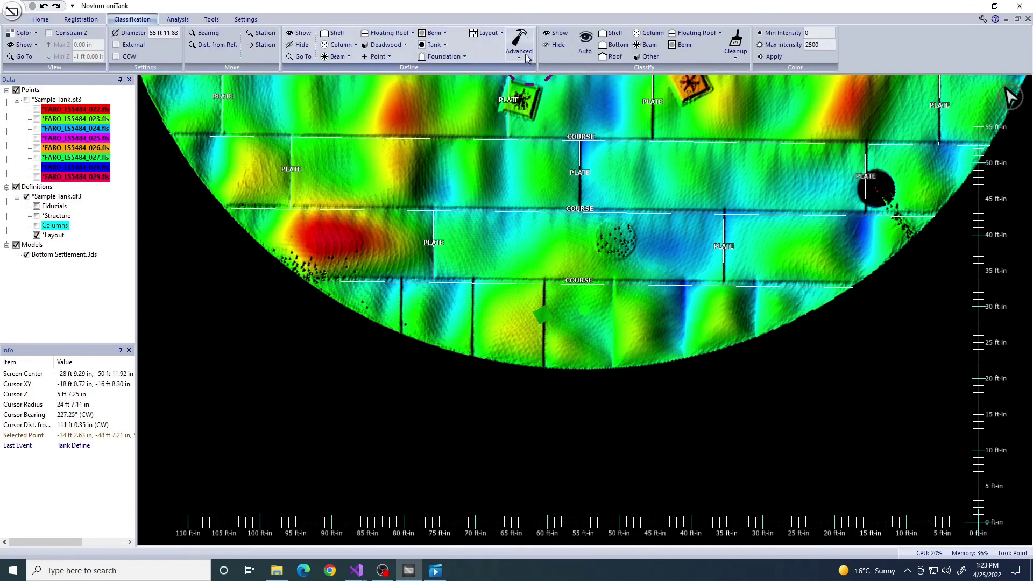
{"action": "left_click", "coordinate": [497, 35]}
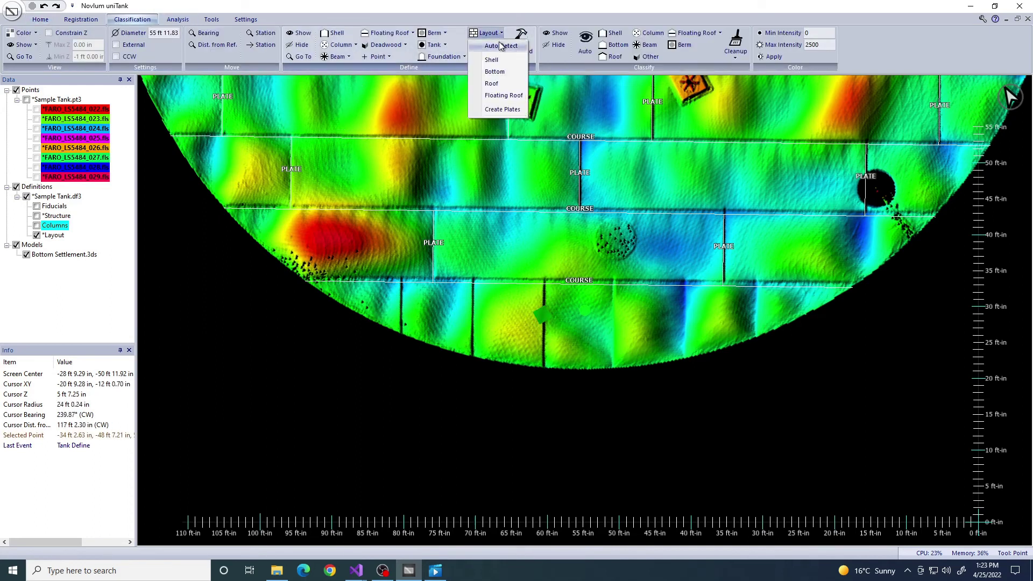
{"action": "left_click", "coordinate": [505, 72]}
{"action": "left_click", "coordinate": [520, 303]}
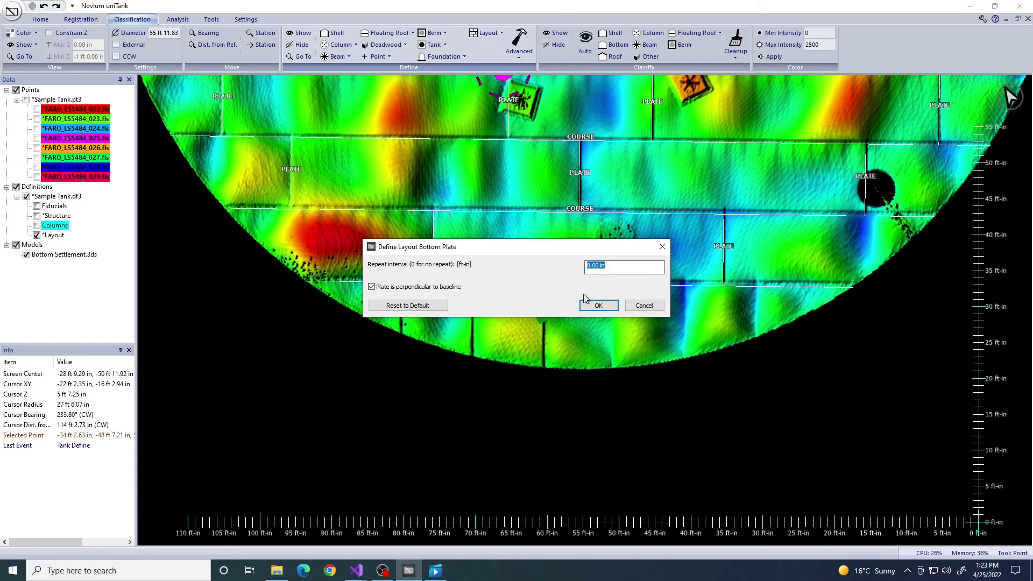
{"action": "type", "text": "9ft"}
{"action": "left_click", "coordinate": [616, 310]}
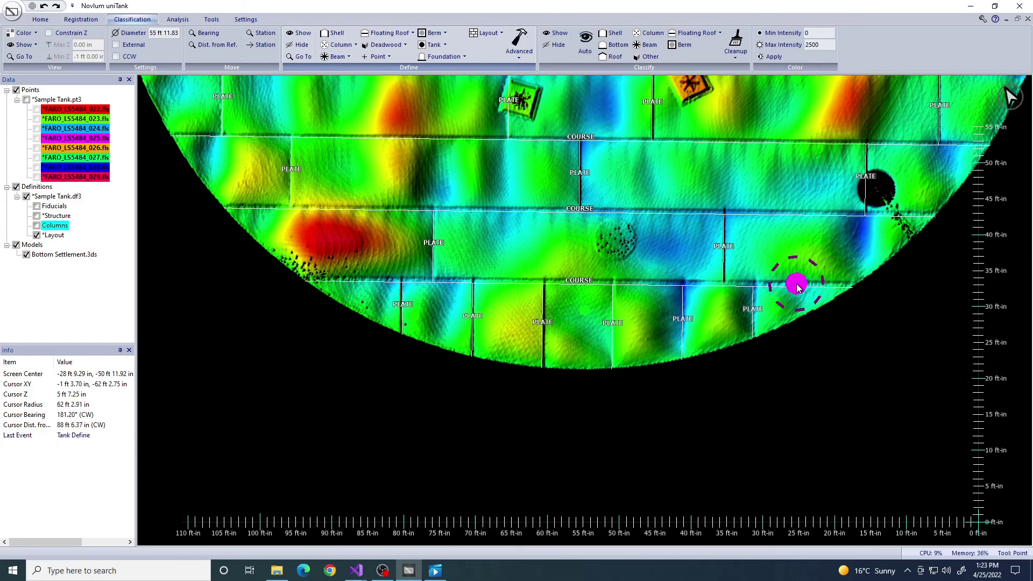
Run an edge settlement analysis with 2.00 in distance from shell, 6 ft 0.00 in breakover point, zero bottom slope and output file Edge.txt
{"action": "scroll", "coordinate": [763, 225], "scroll_direction": "down", "scroll_amount": 5}
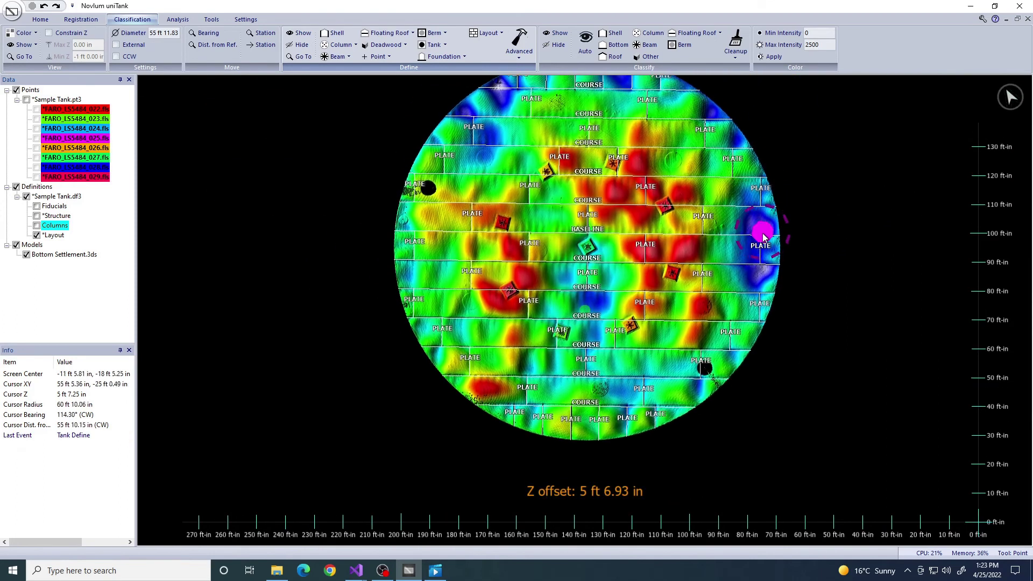
{"action": "left_click", "coordinate": [177, 19]}
{"action": "left_click", "coordinate": [237, 34]}
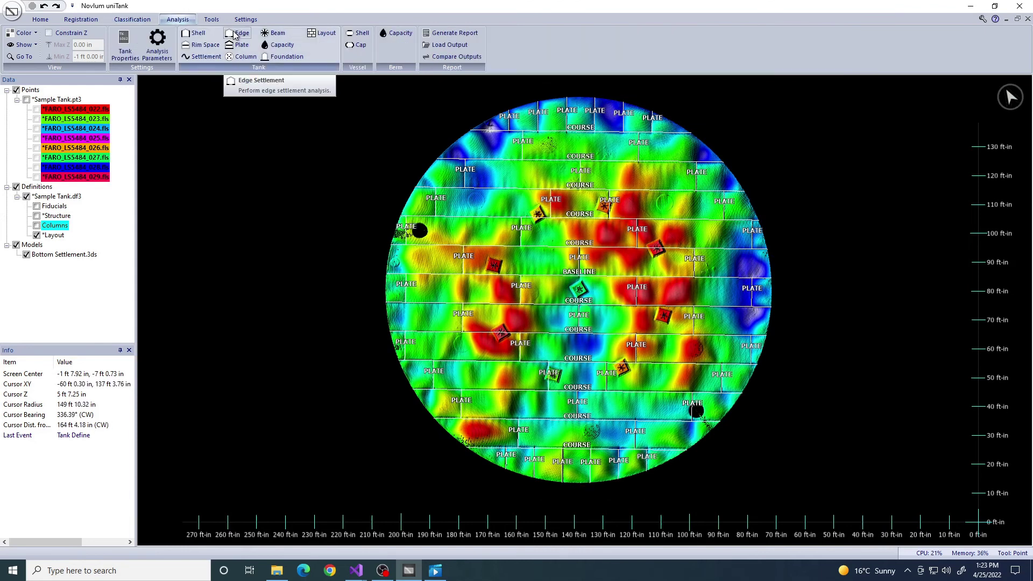
{"action": "left_click", "coordinate": [248, 79]}
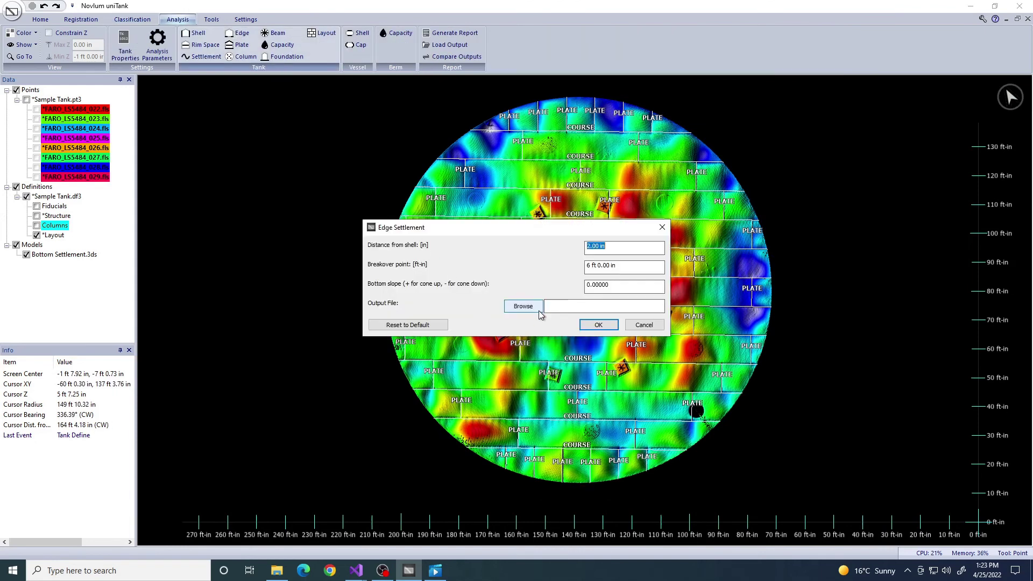
{"action": "left_click", "coordinate": [538, 310]}
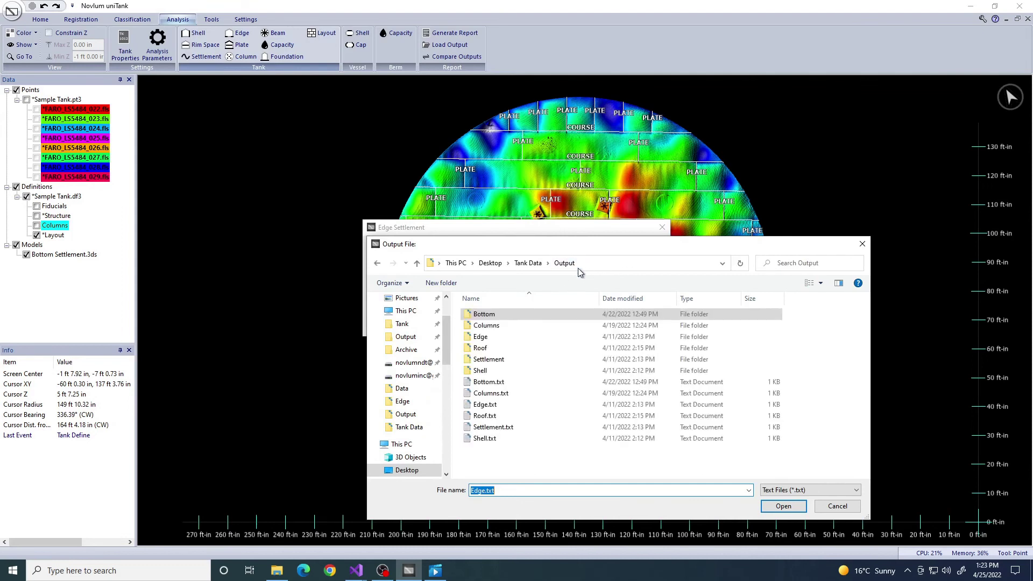
{"action": "left_click", "coordinate": [783, 506]}
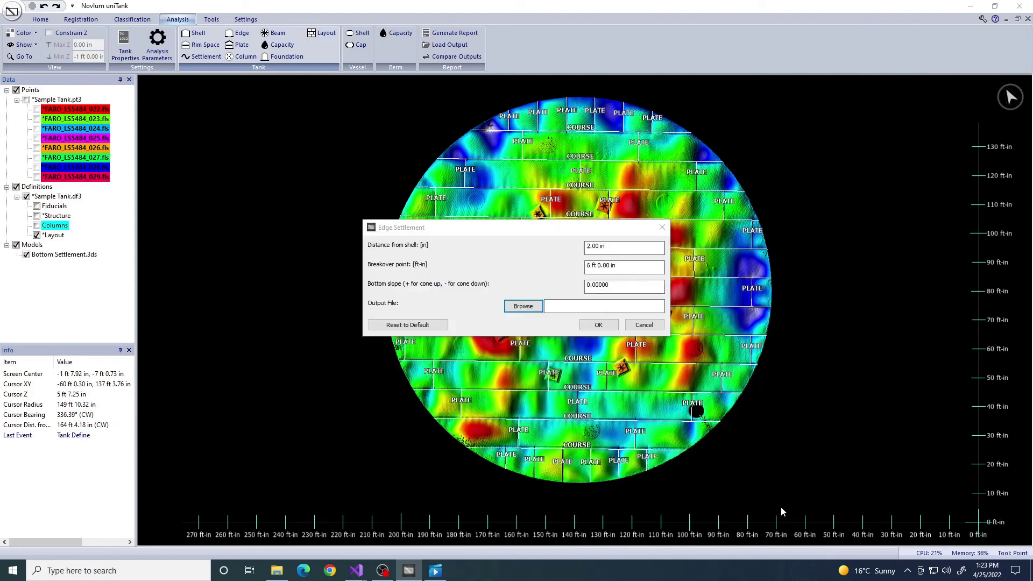
{"action": "left_click", "coordinate": [608, 328]}
{"action": "left_click", "coordinate": [533, 309]}
{"action": "left_click", "coordinate": [505, 313]}
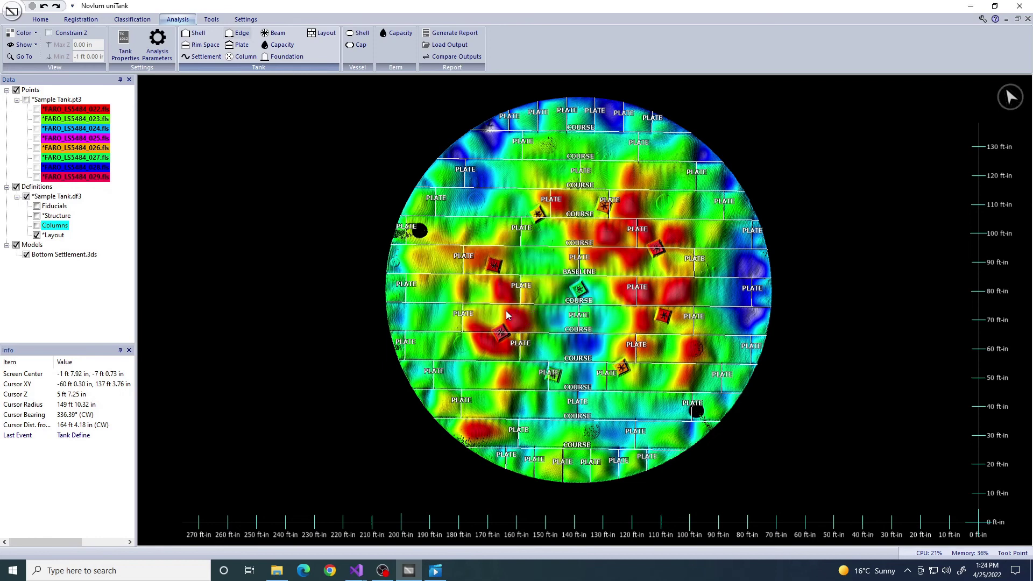
Open Station Alpha.png from the Edge output folder in File Explorer, examine the station angles against the plate layout, and close the image
{"action": "left_click", "coordinate": [275, 572]}
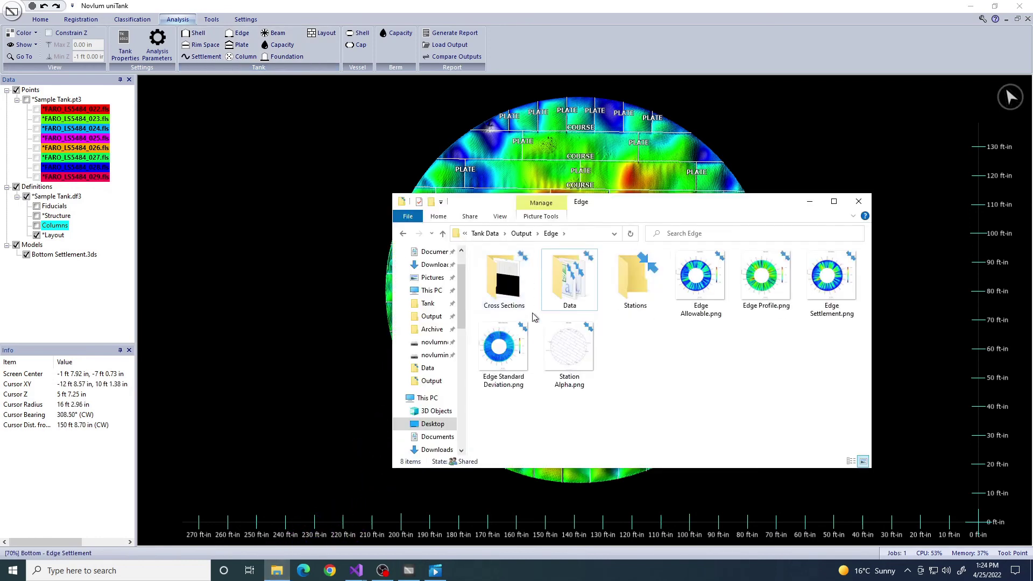
{"action": "left_click", "coordinate": [587, 351]}
{"action": "double_click", "coordinate": [587, 351]}
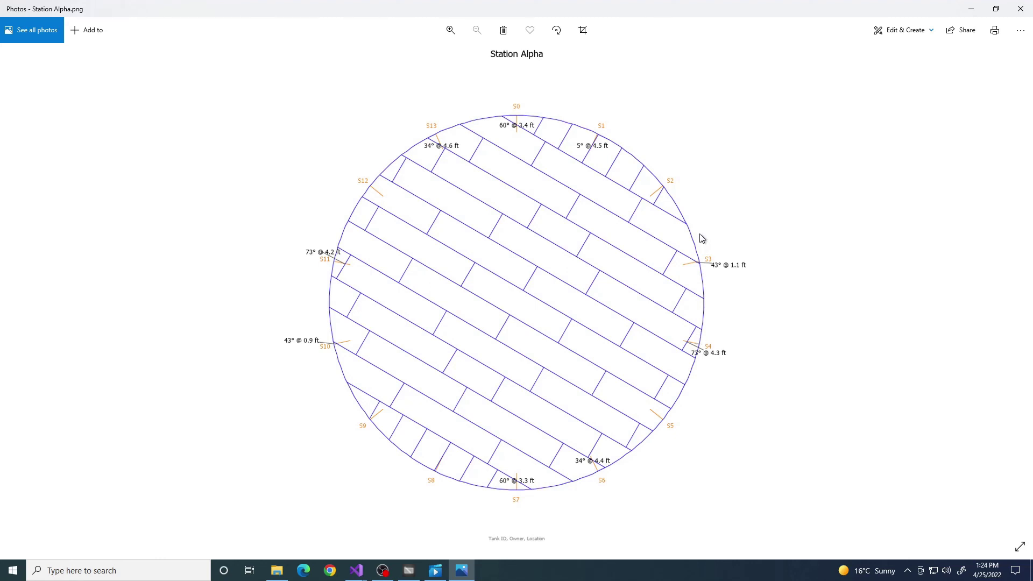
{"action": "left_click", "coordinate": [1025, 9]}
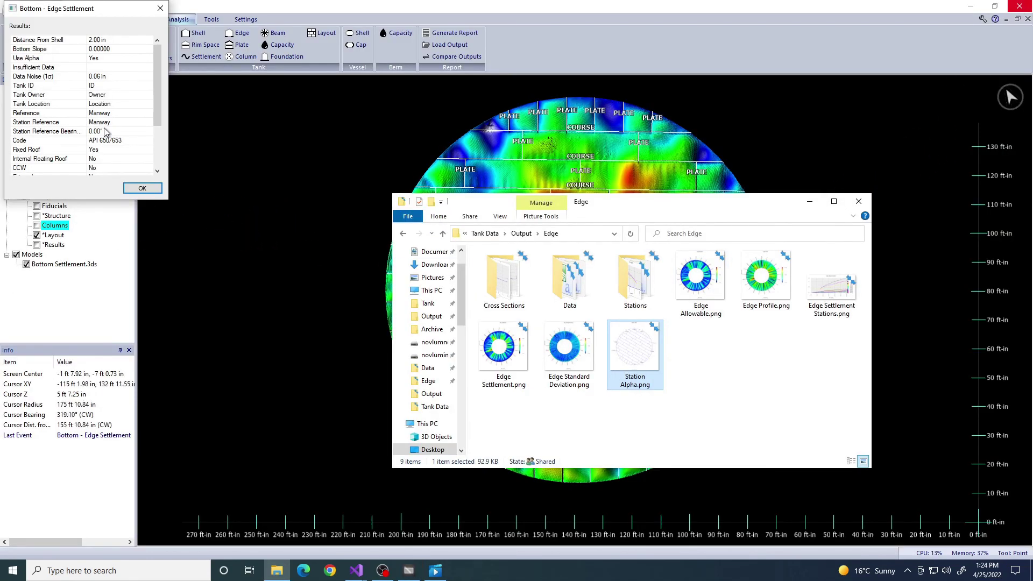